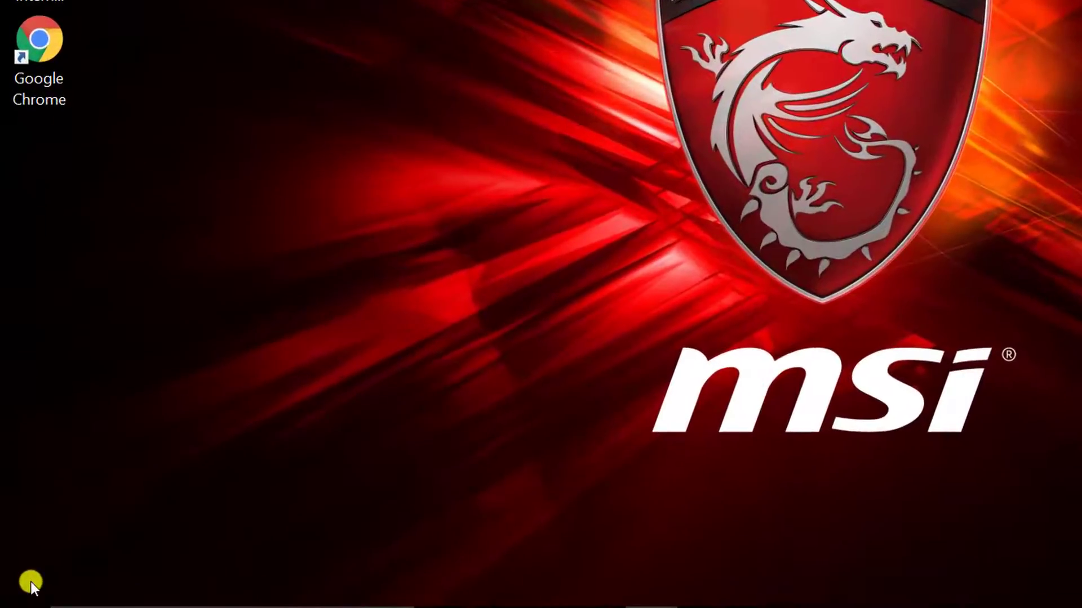
Step: Launch Microsoft Word 2010 from the Microsoft Office folder of the installed programs, and close it again
mouse_move(25, 607)
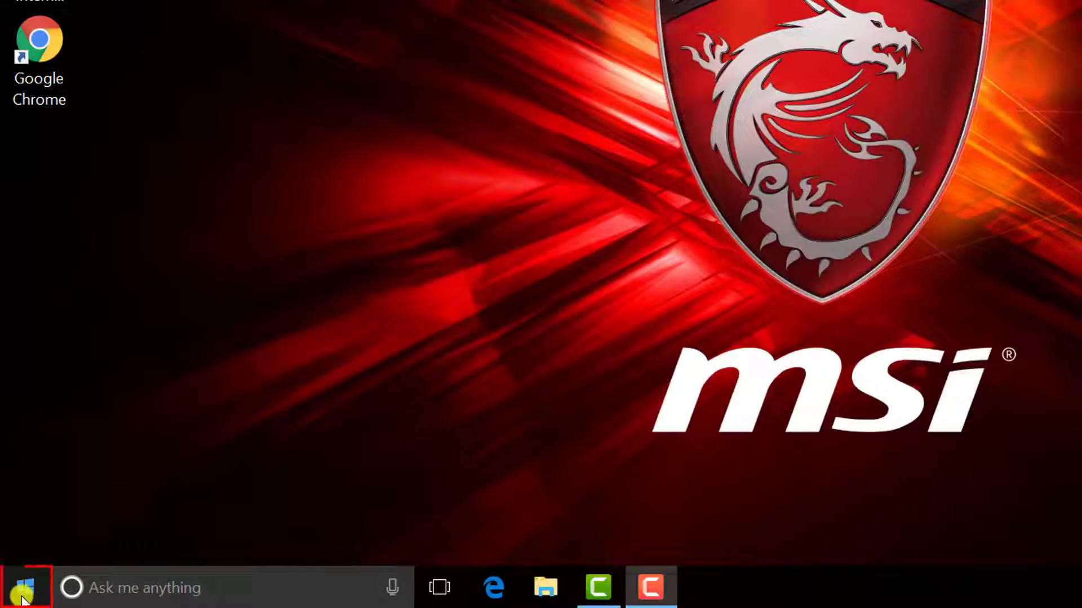
click(24, 597)
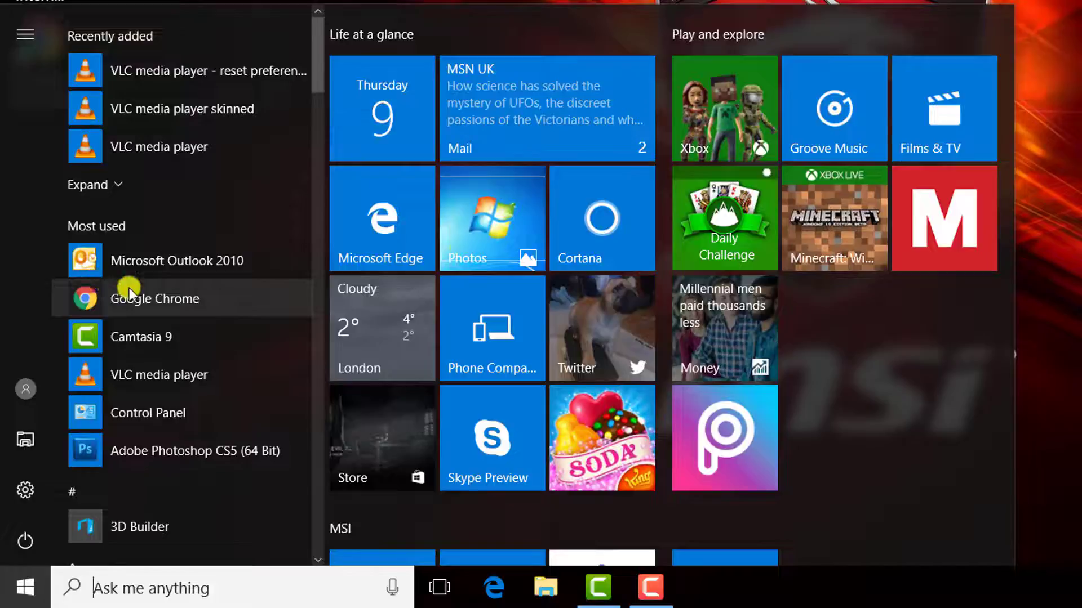
scroll(171, 303, down, 3)
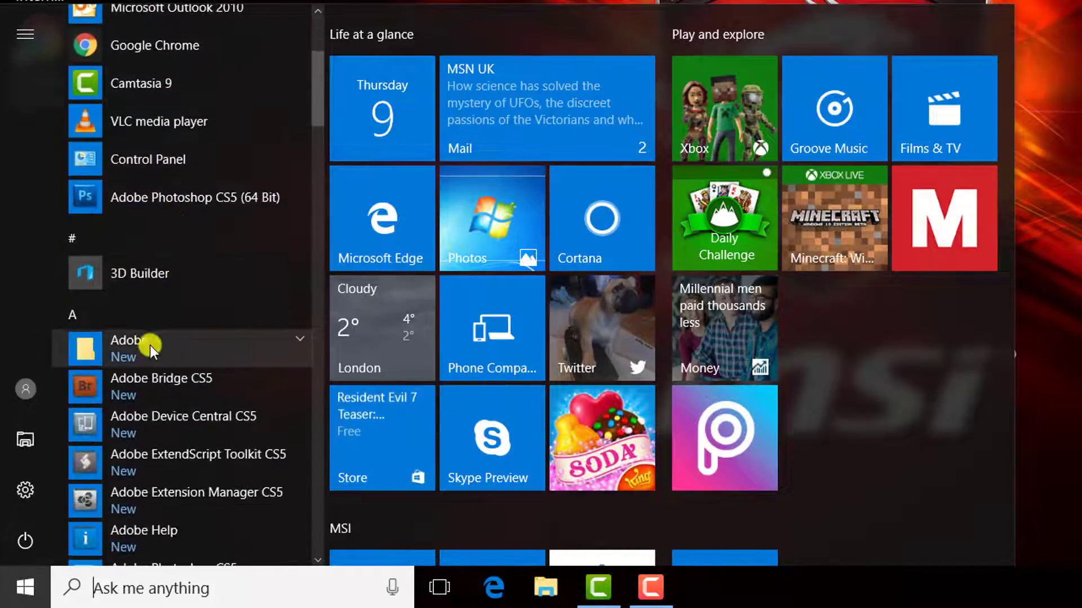
click(107, 314)
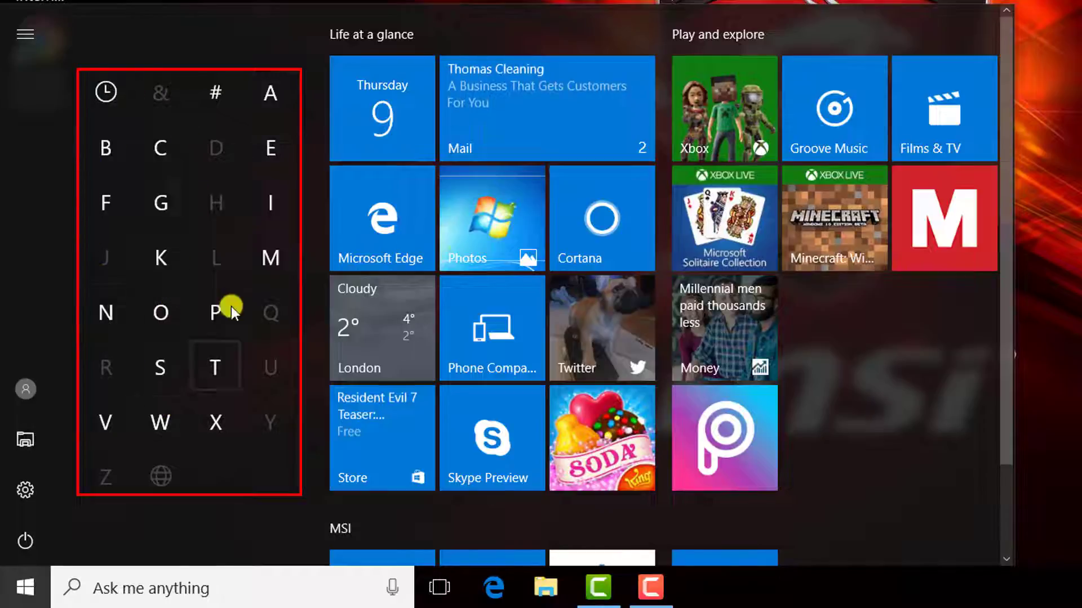
click(275, 259)
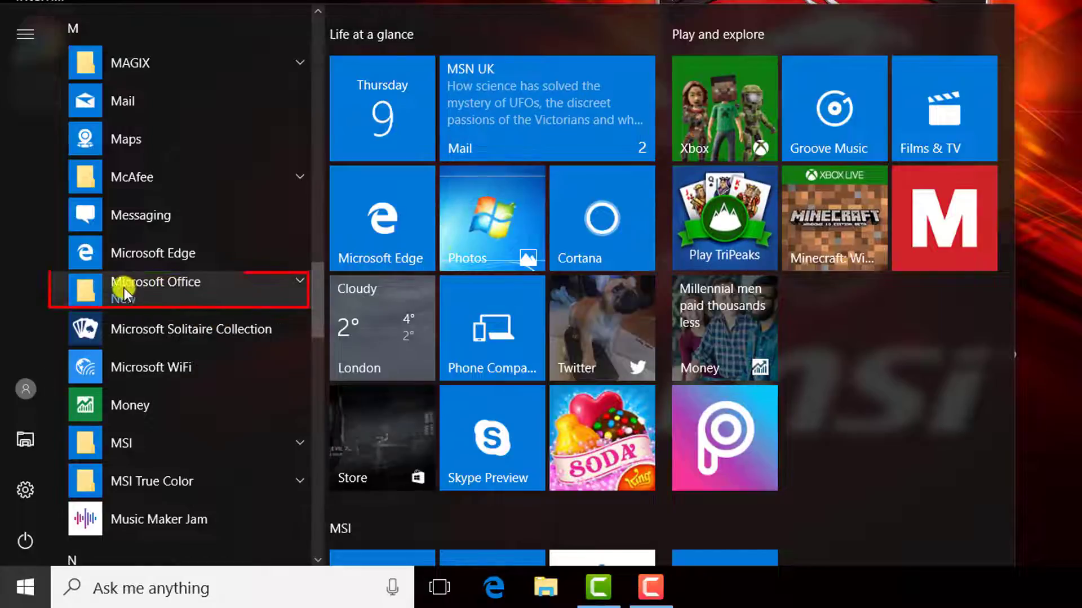
click(297, 289)
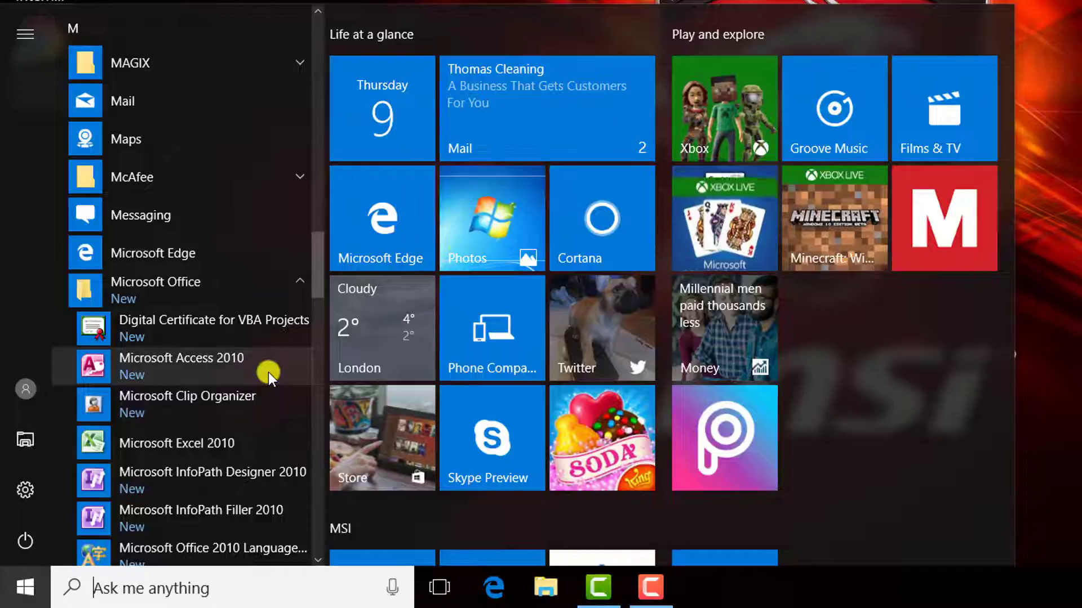
scroll(267, 375, down, 3)
scroll(269, 389, down, 3)
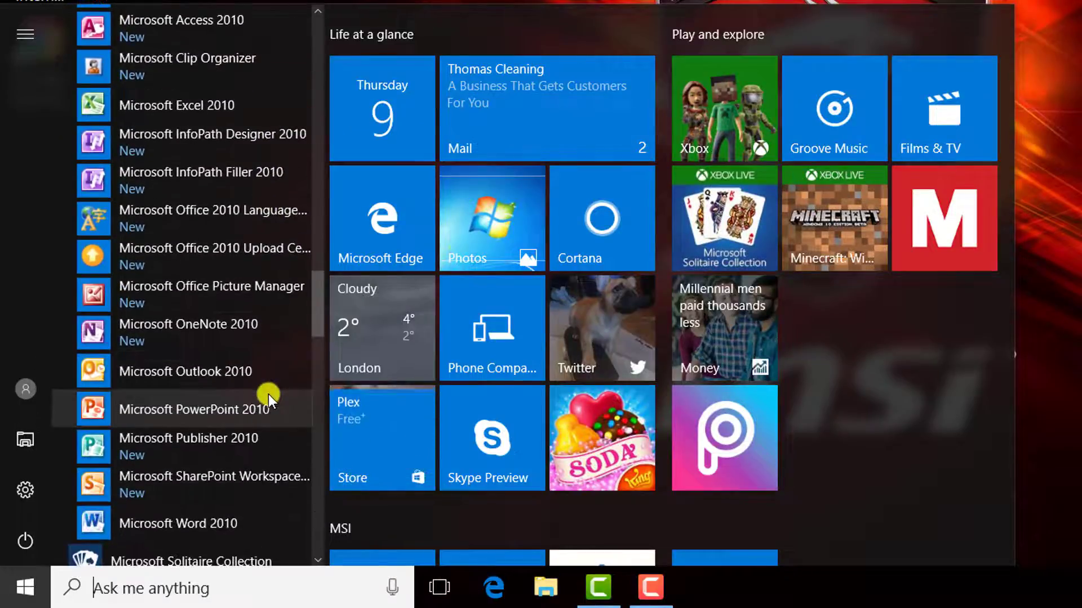
scroll(265, 406, down, 1)
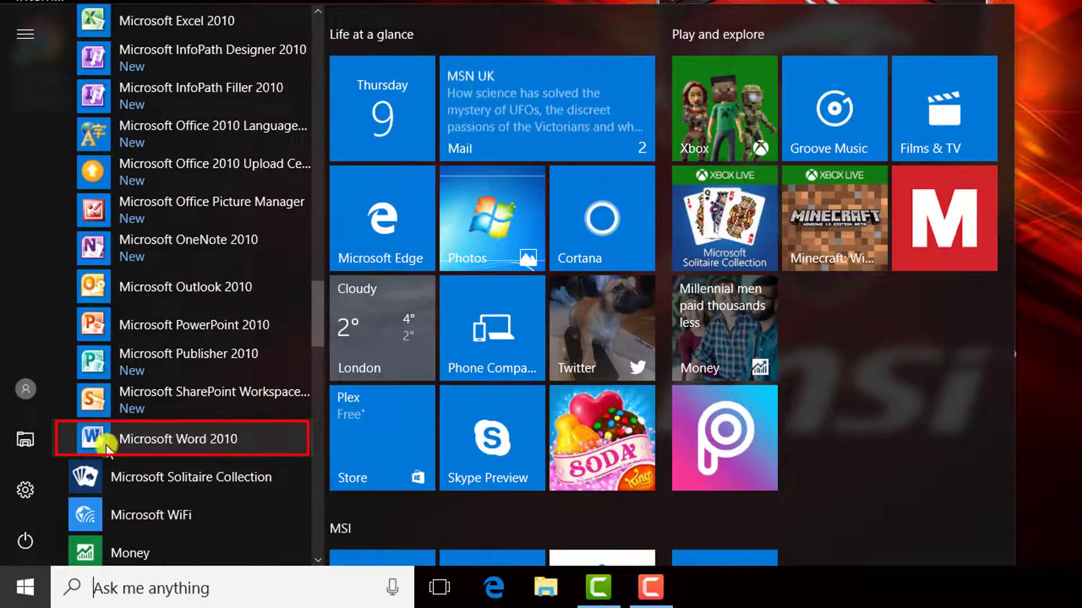
click(217, 440)
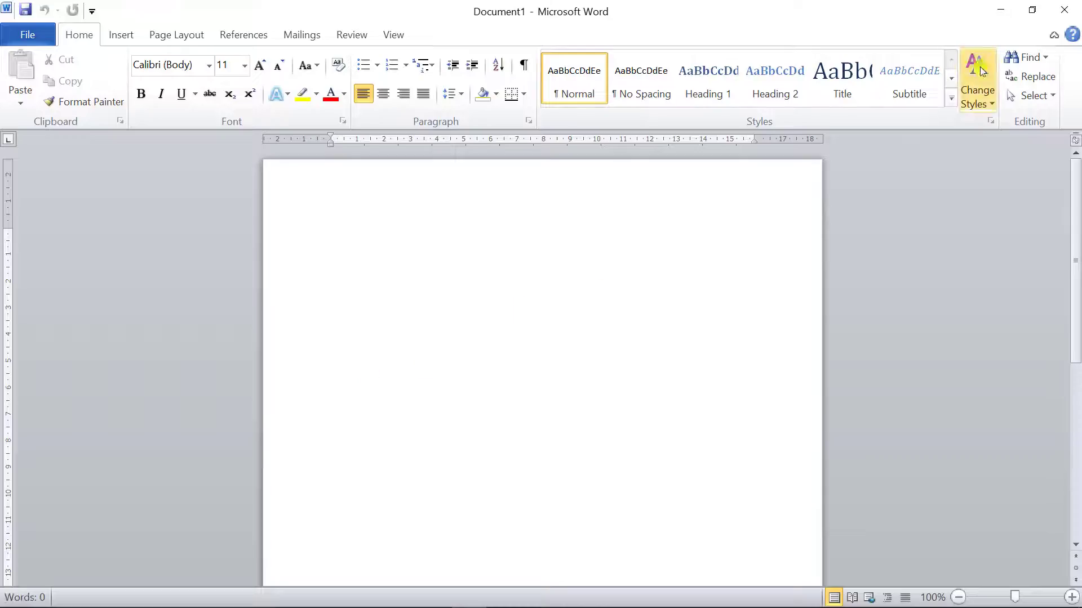
click(1070, 10)
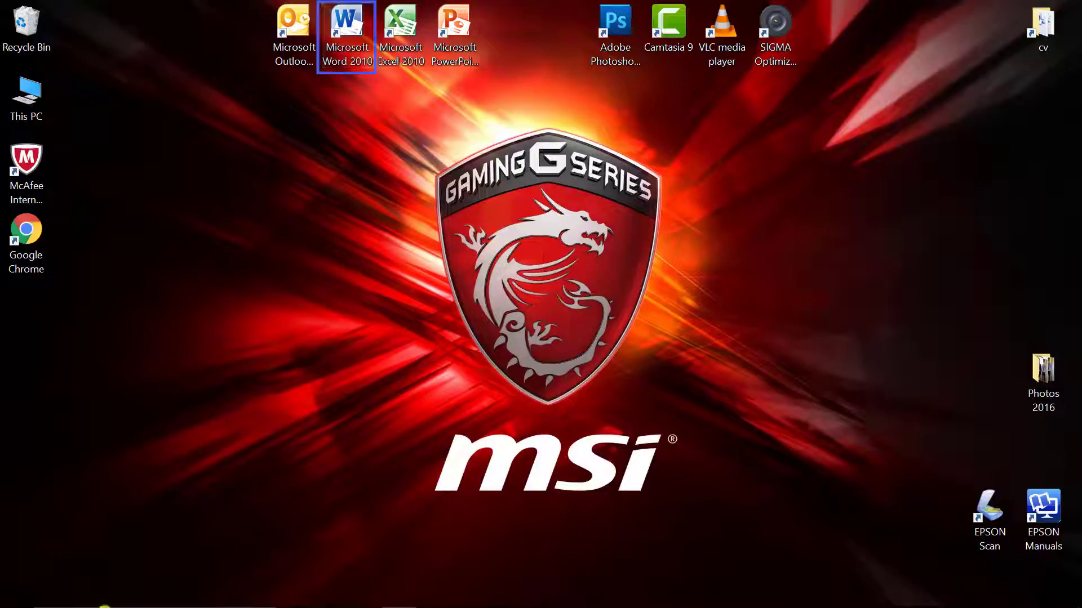
Step: Place a Microsoft Word 2010 shortcut from the Microsoft Office program folder on the desktop, and delete that duplicate shortcut
click(16, 598)
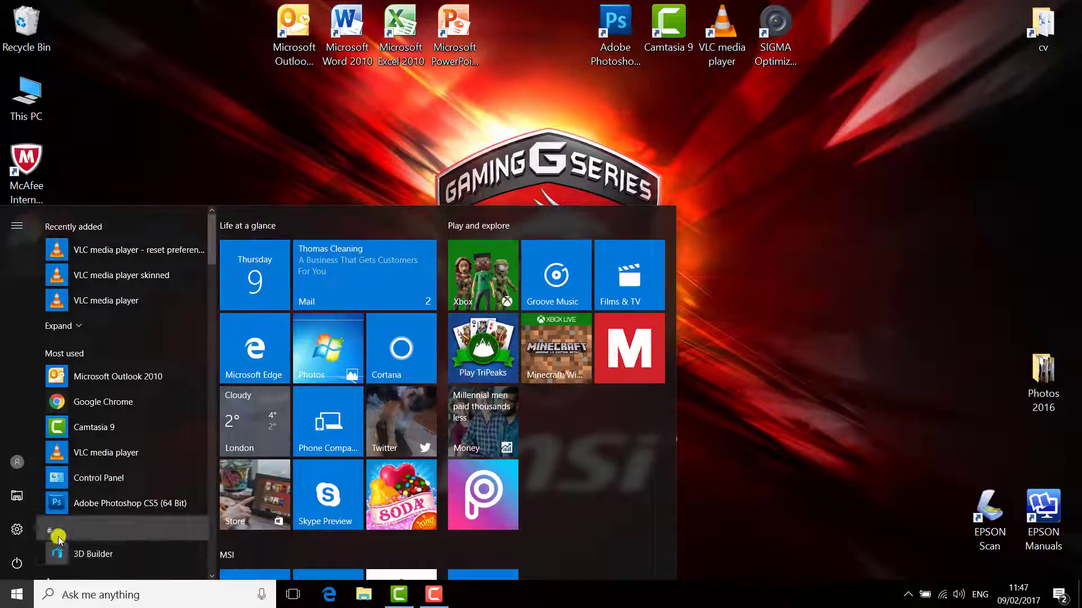
click(31, 531)
click(181, 374)
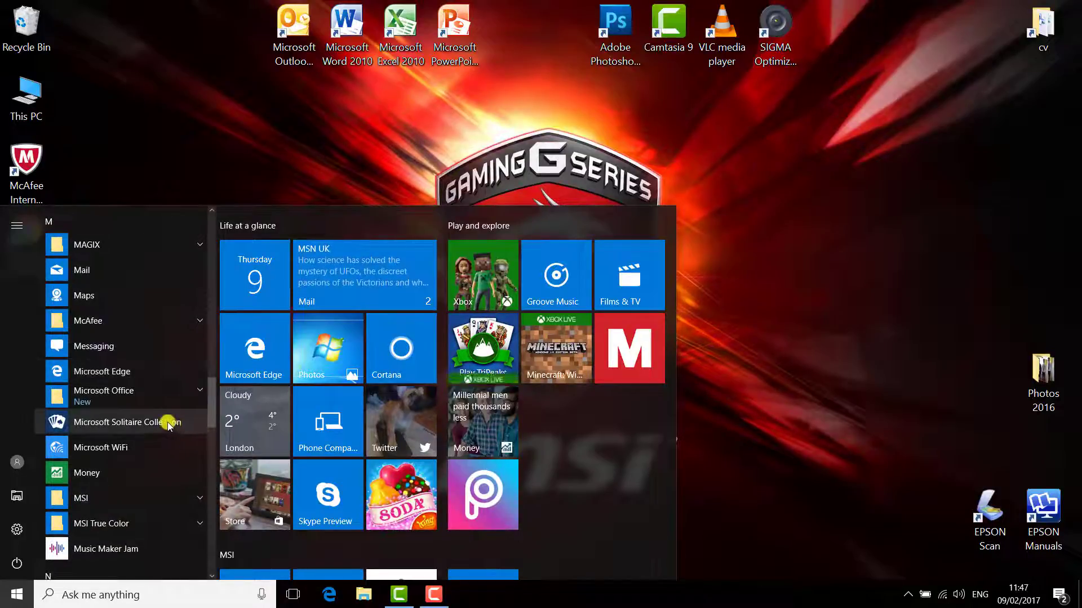
click(188, 394)
scroll(191, 443, down, 5)
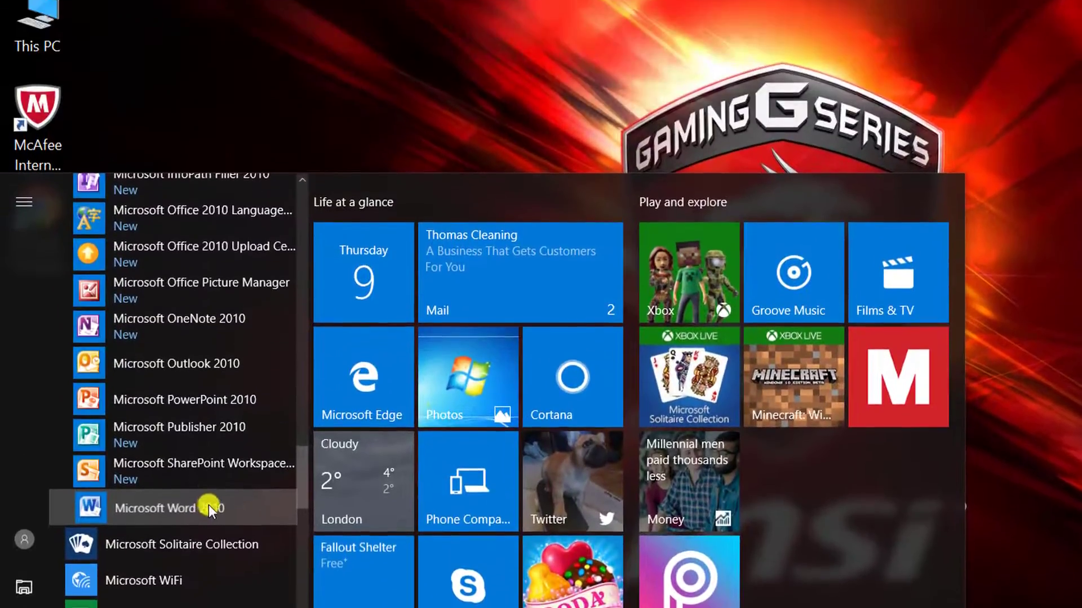
drag(188, 387, 523, 143)
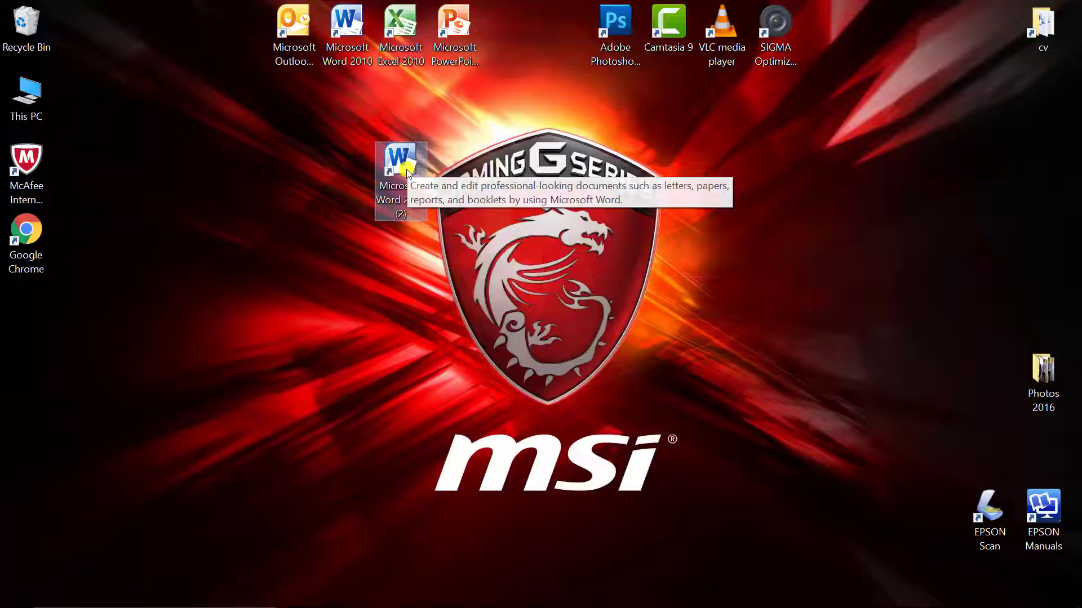
key(Delete)
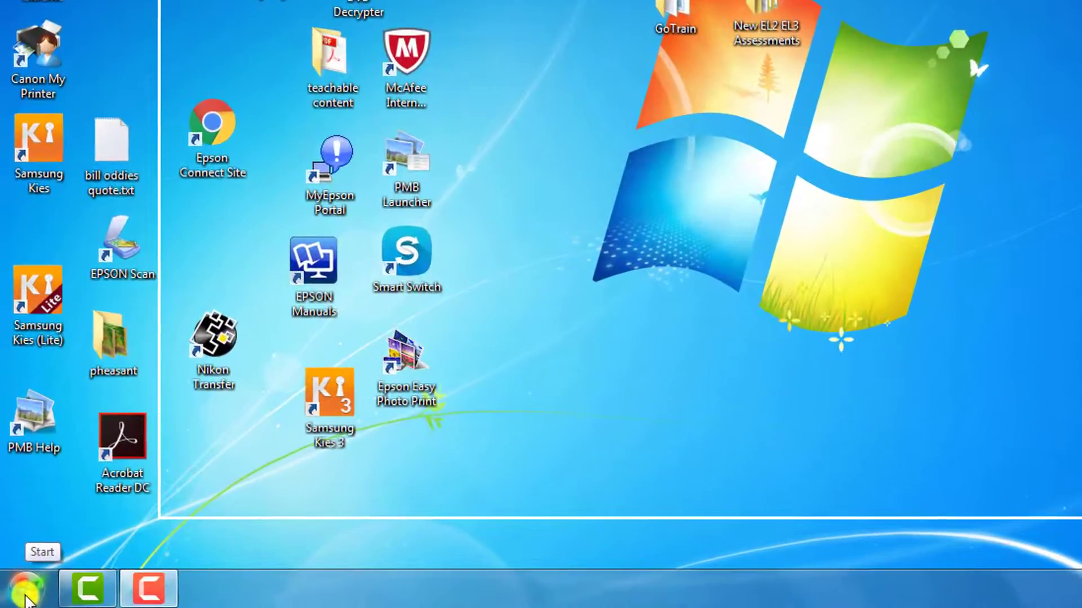
Step: On the Windows 7 computer, launch Microsoft Word 2010 from the Microsoft Office program folder and close it again
click(17, 595)
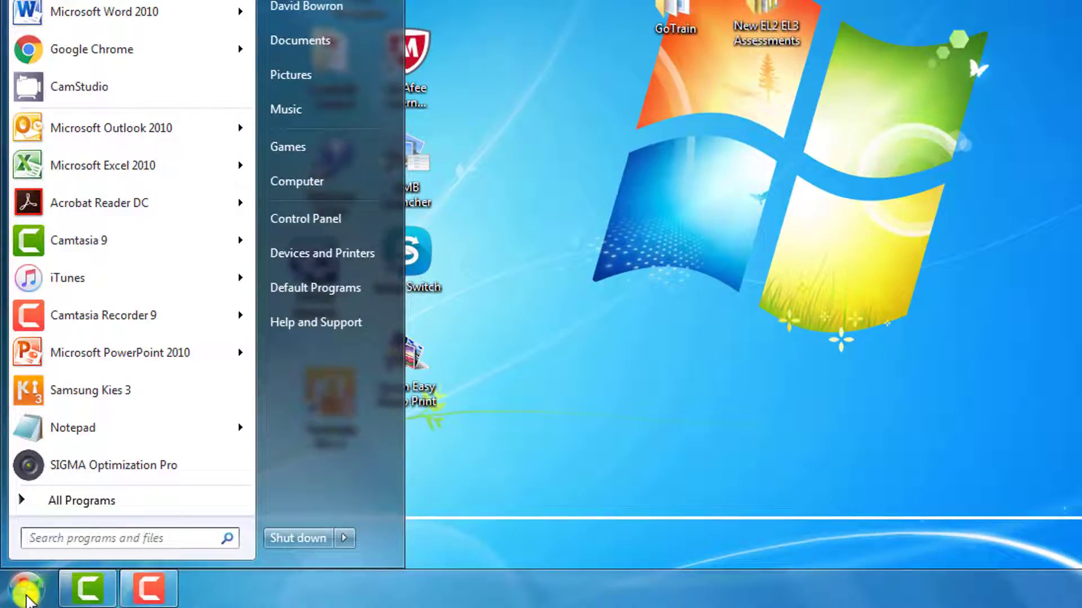
click(68, 504)
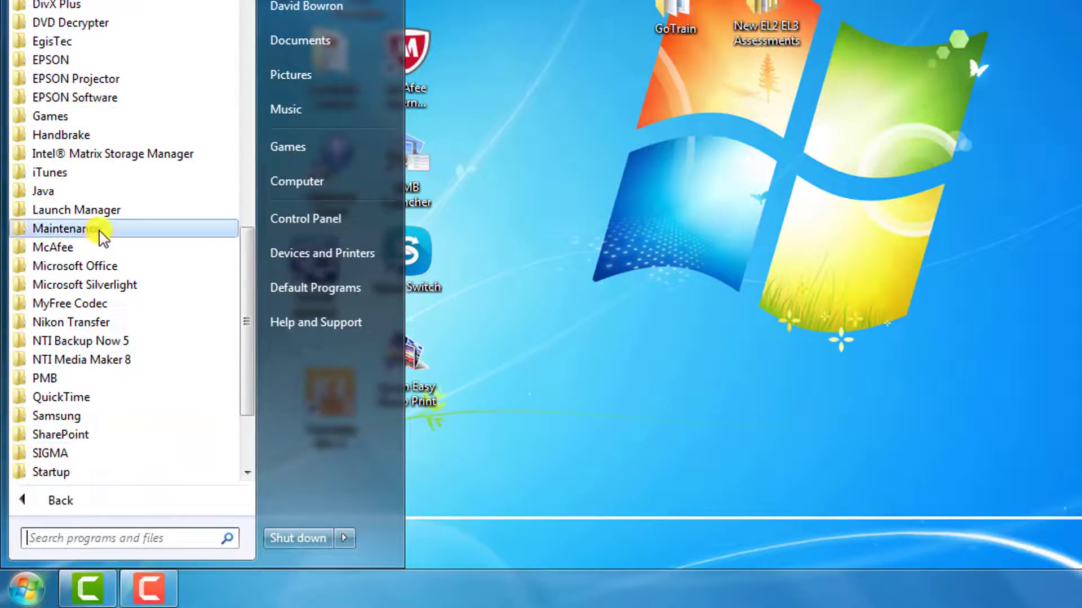
click(96, 269)
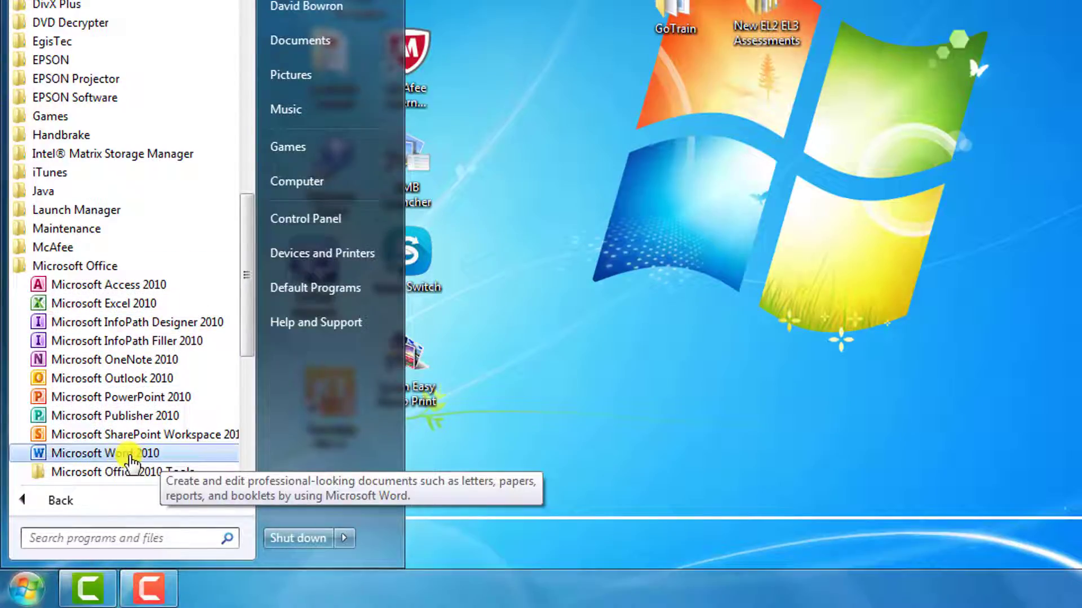
click(80, 454)
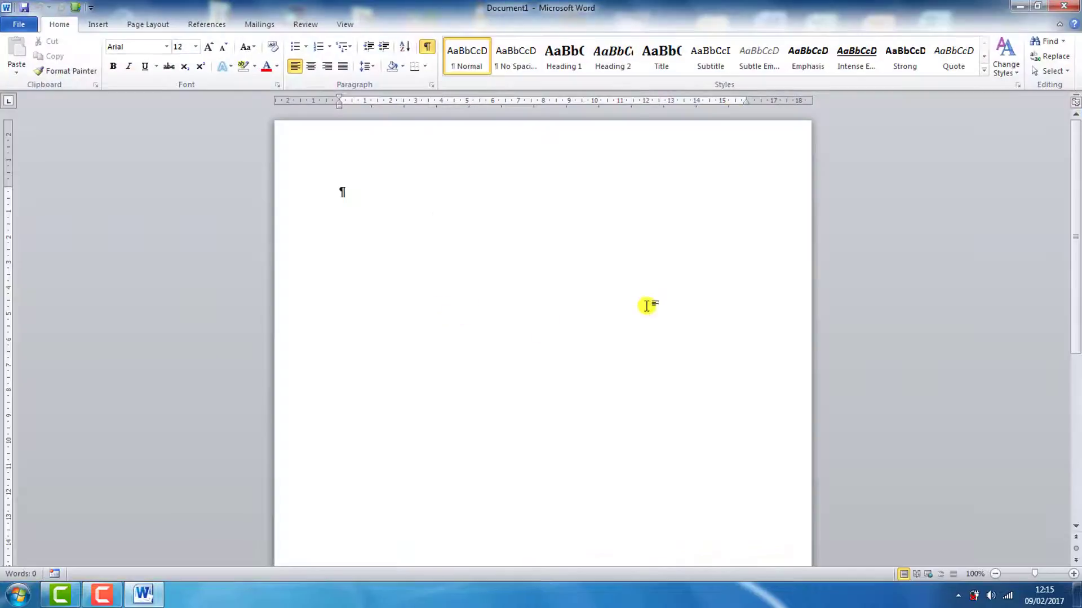
click(1071, 5)
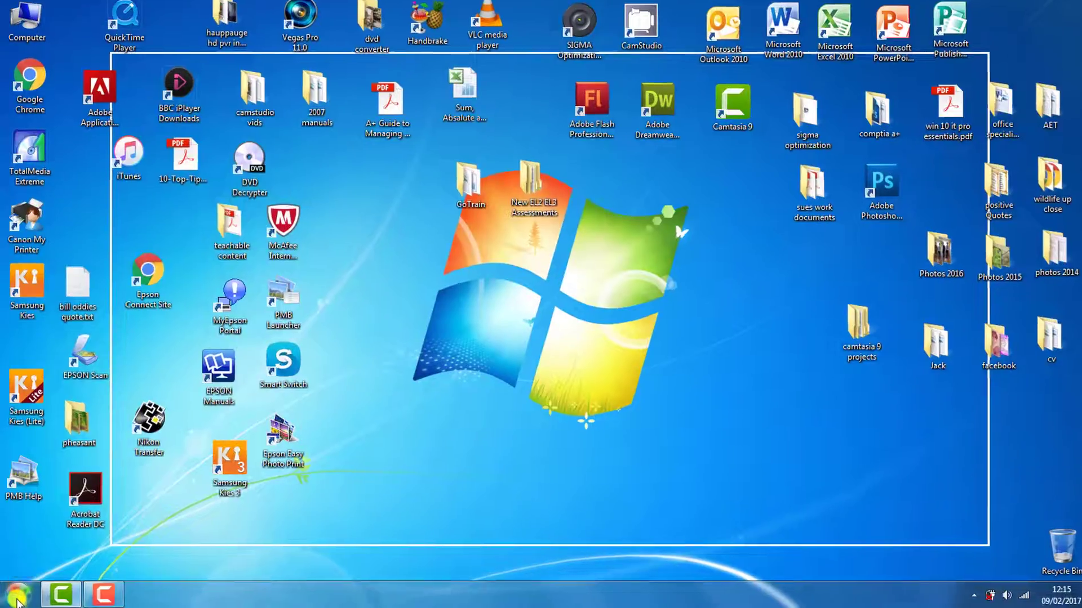
Step: Create a desktop shortcut for Microsoft Word 2010 by sending its Microsoft Office program entry to the desktop
click(16, 599)
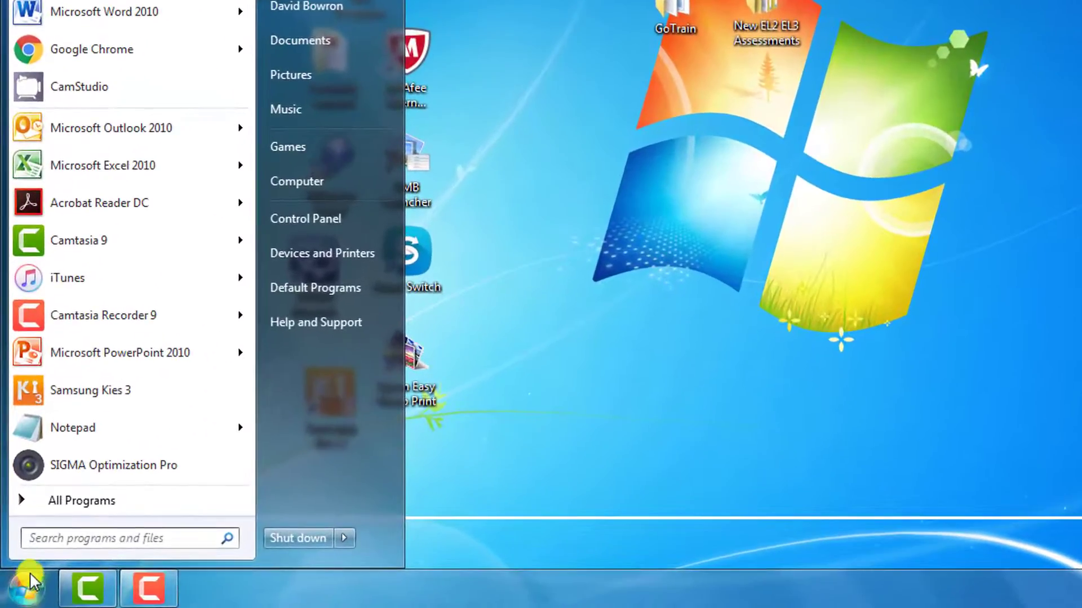
click(81, 503)
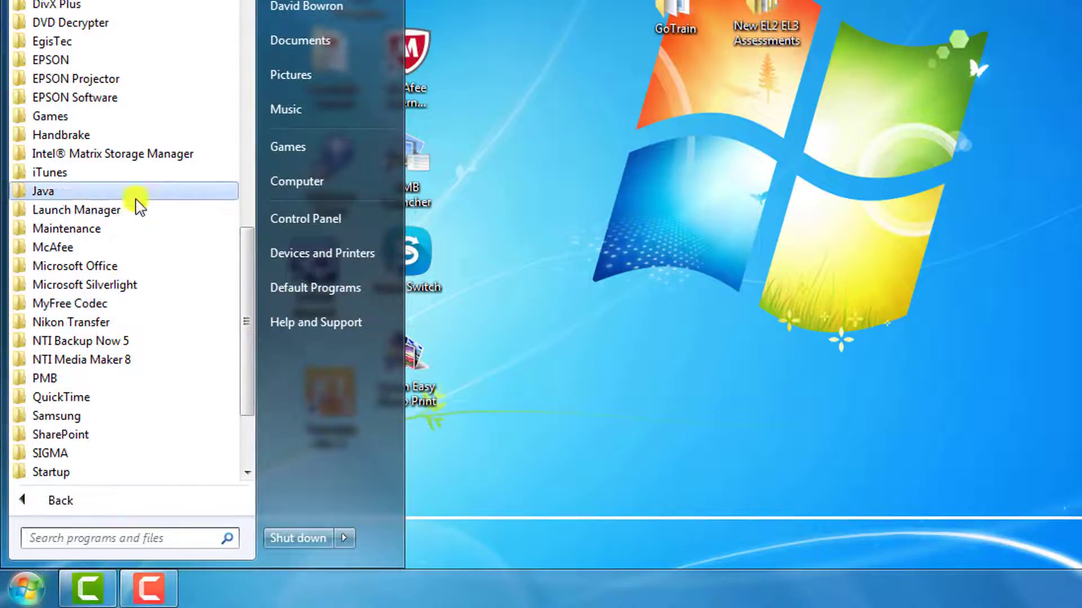
click(118, 270)
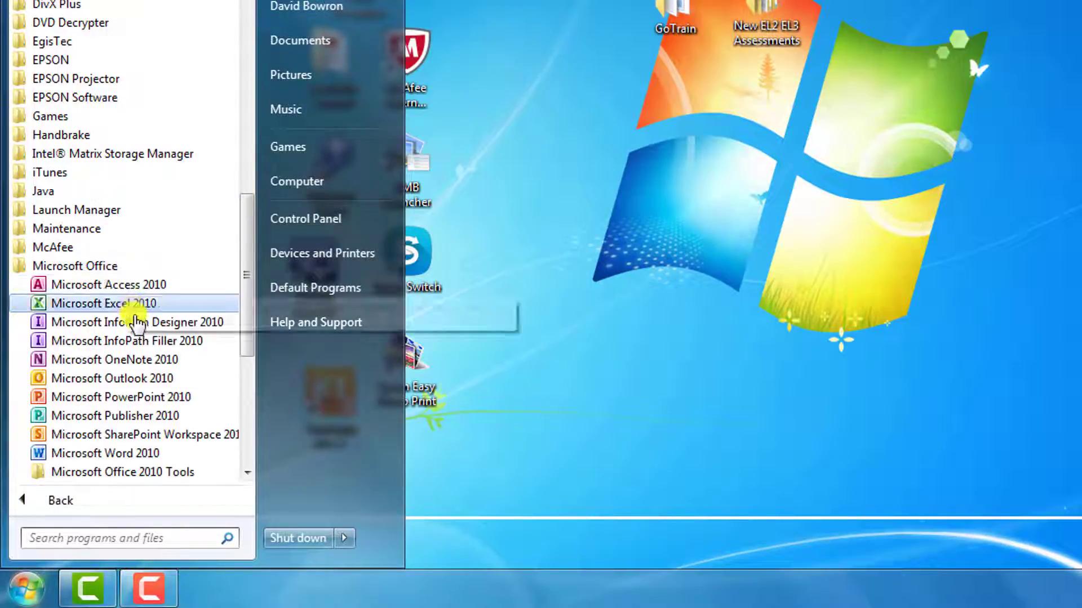
right_click(133, 458)
mouse_move(211, 307)
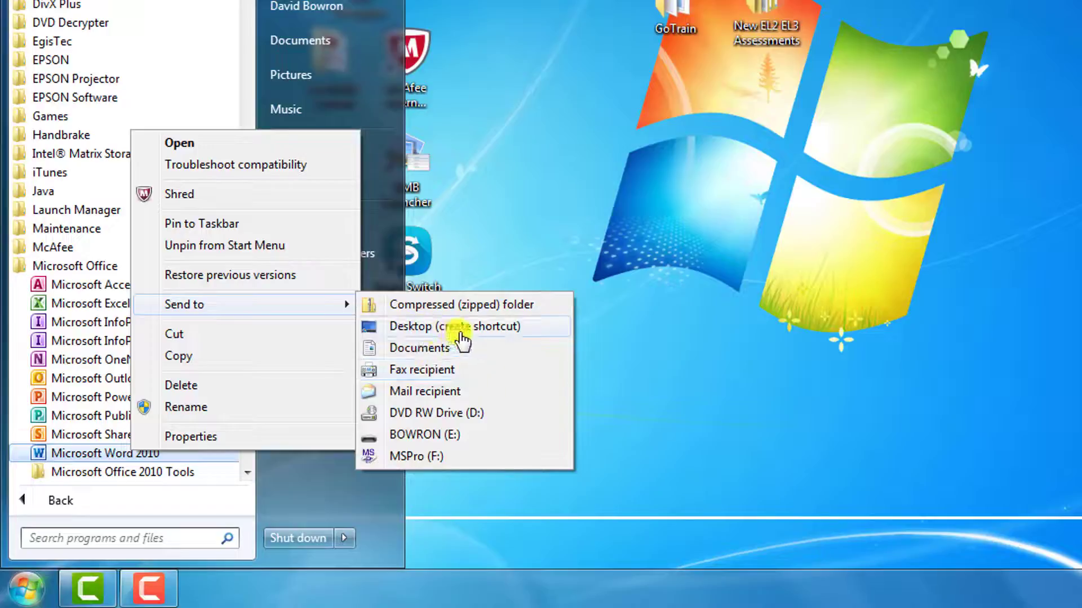
click(494, 327)
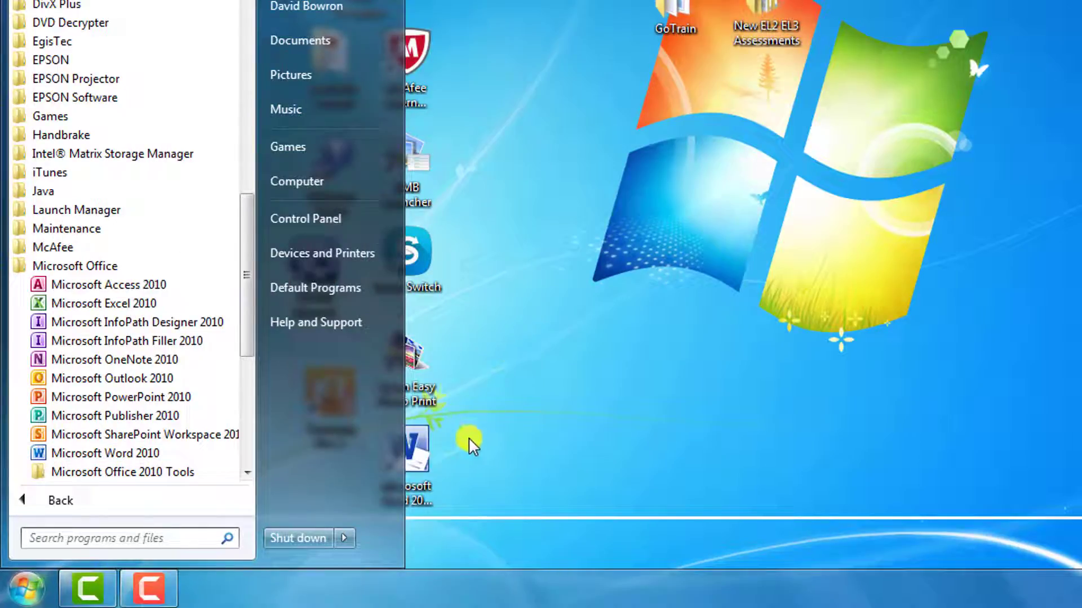
click(488, 427)
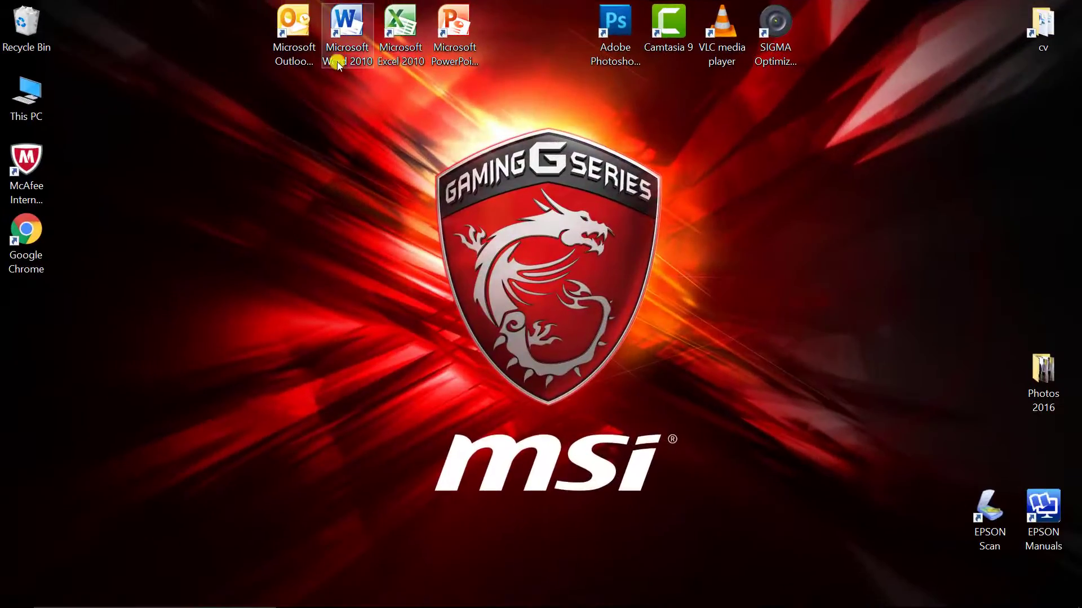
Step: Open Word 2010 from its desktop shortcut and replace the initial blank document with a new one
double_click(350, 28)
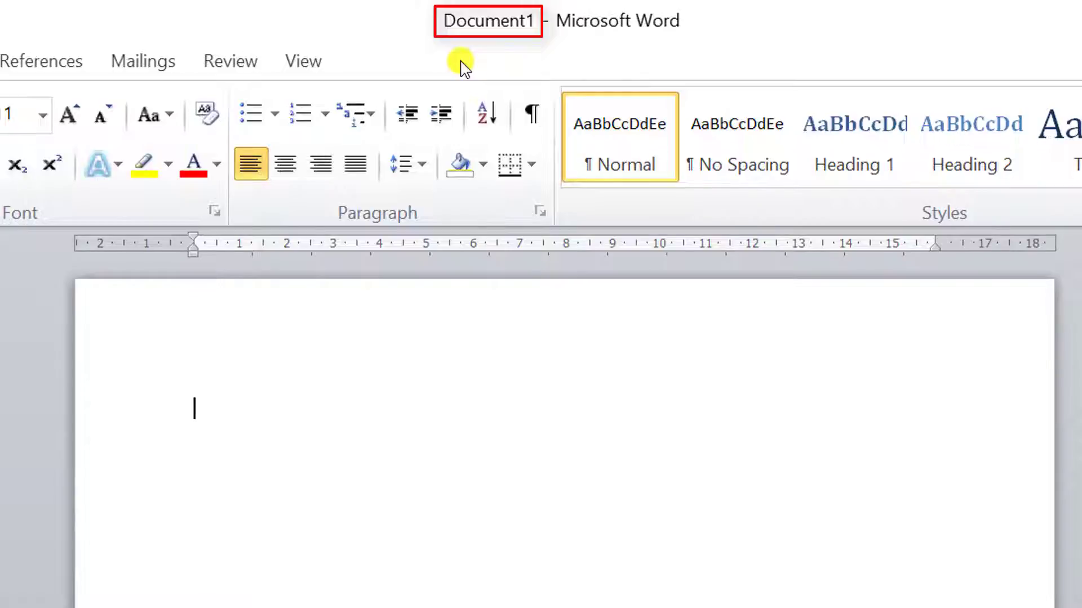
key(ctrl+w)
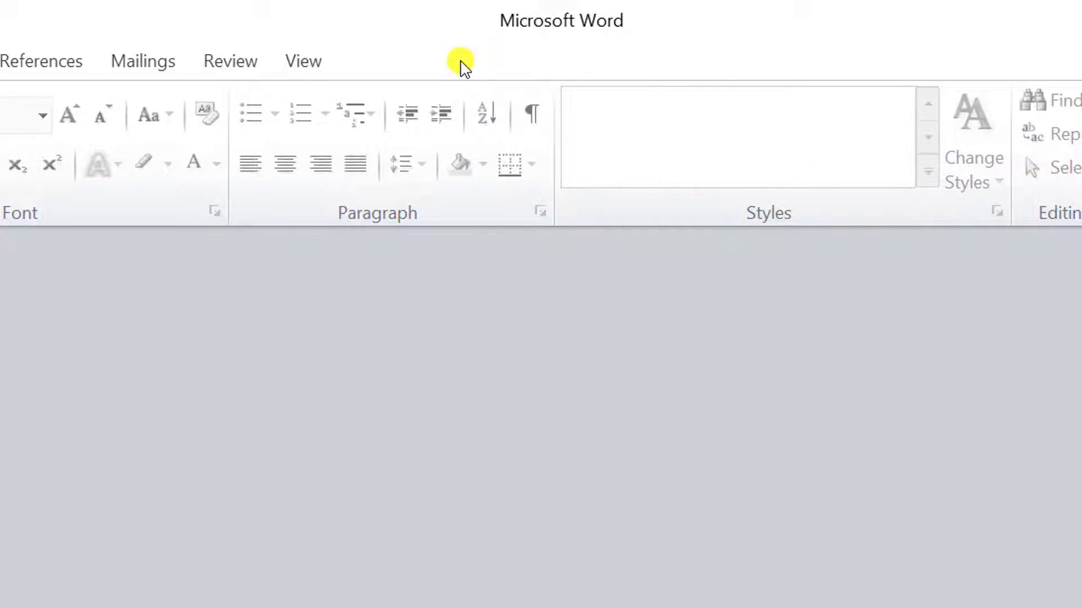
key(ctrl+n)
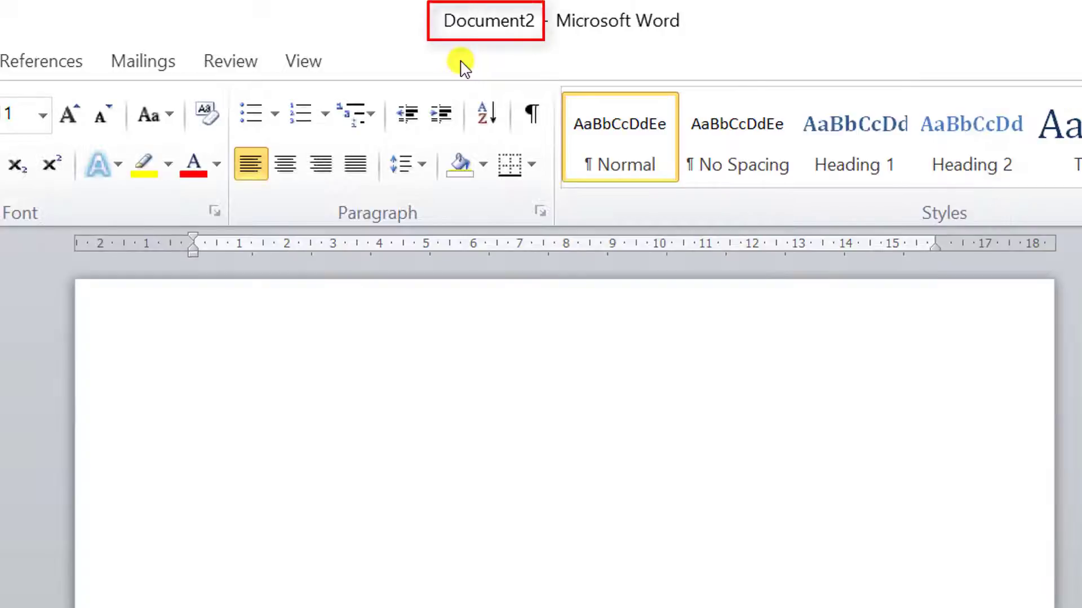
Step: Replace the second blank document with another new one, and exit Word
key(ctrl+w)
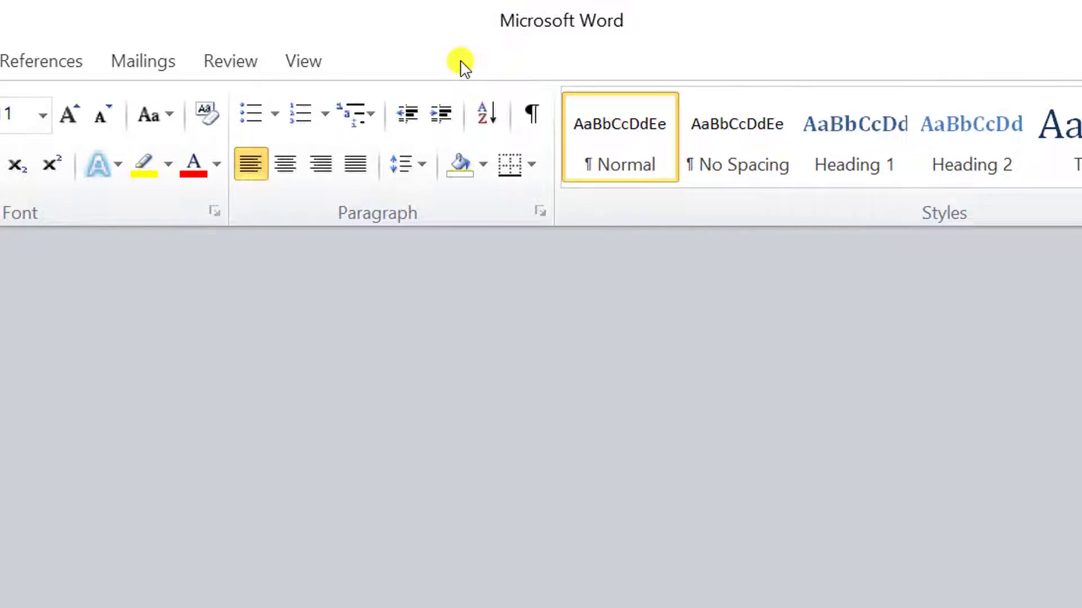
key(ctrl+n)
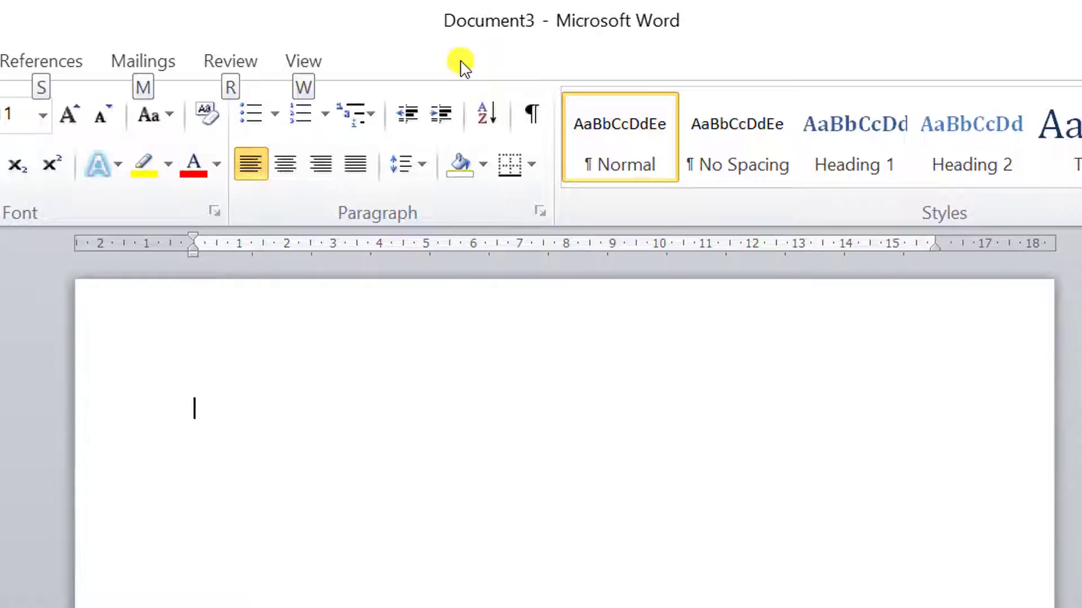
key(alt+F4)
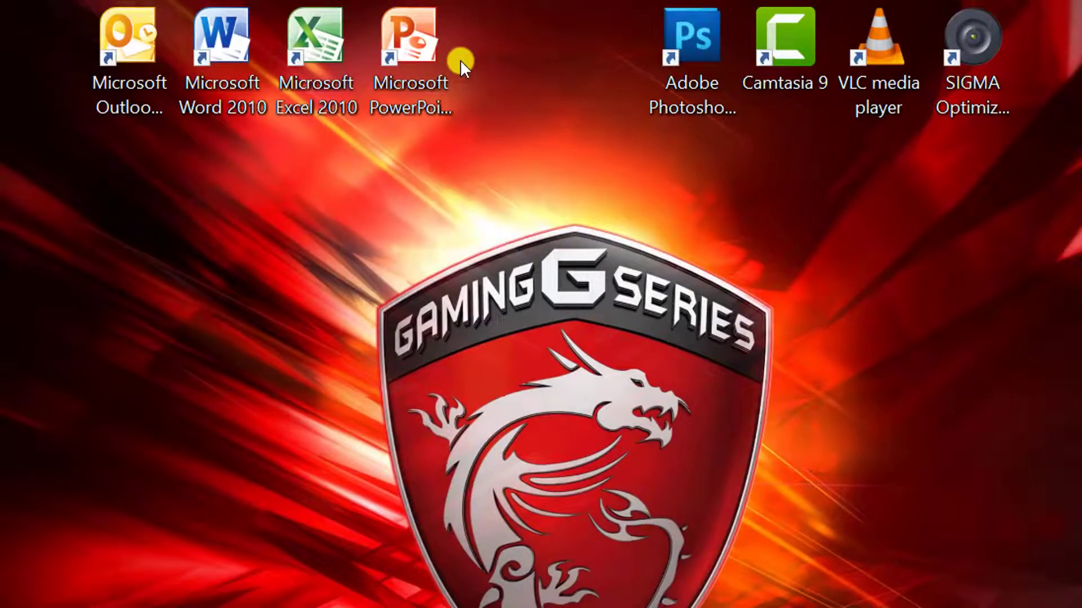
Step: Reopen Word 2010 from its desktop shortcut and enter the line "This is my first file" in the blank document
double_click(247, 62)
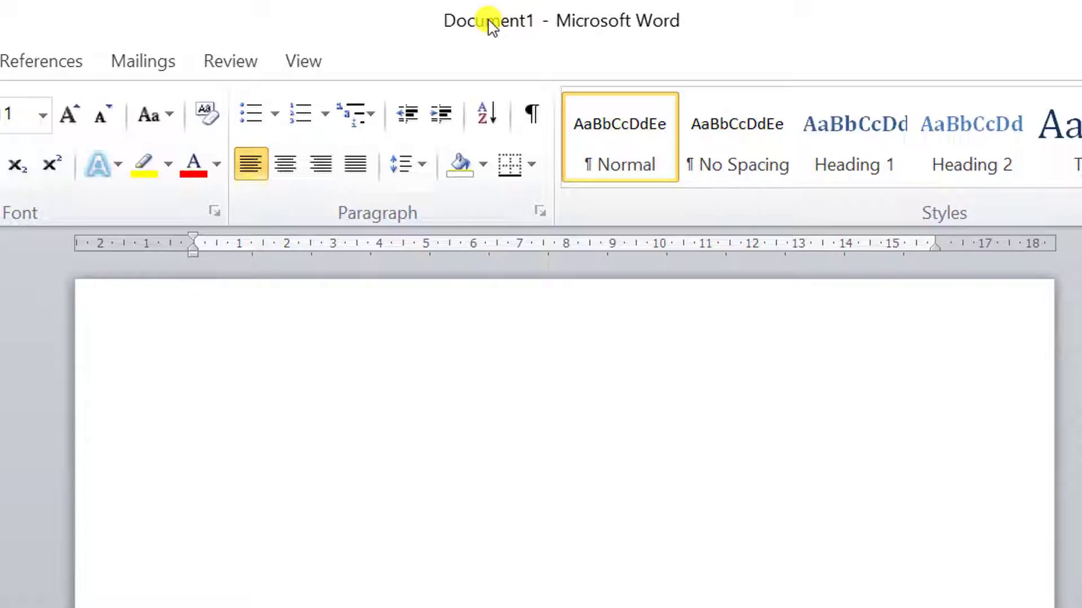
text(This is my fir)
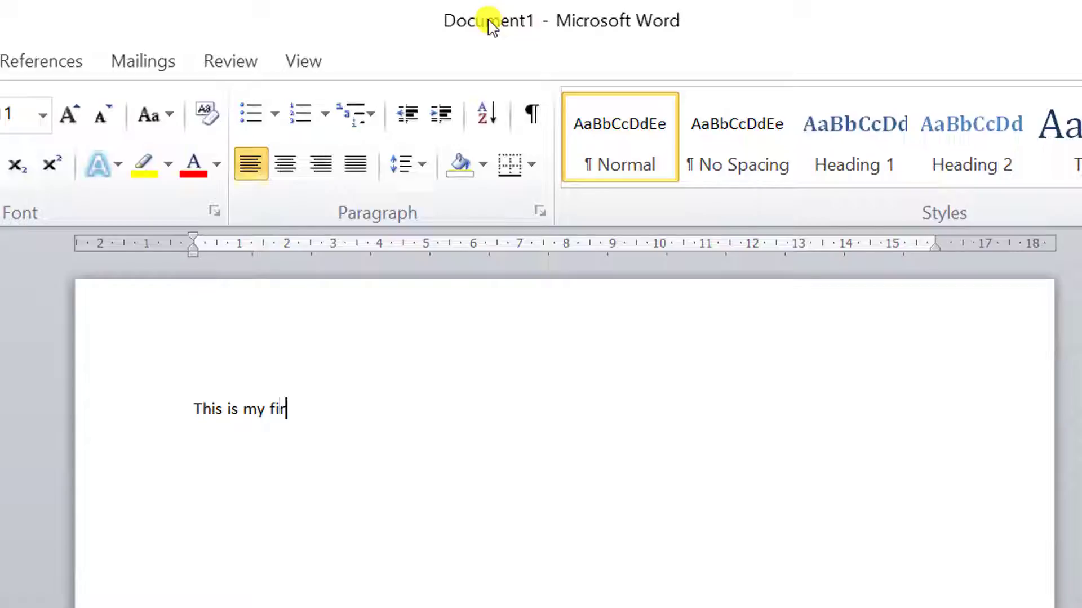
text(st file)
key(Return)
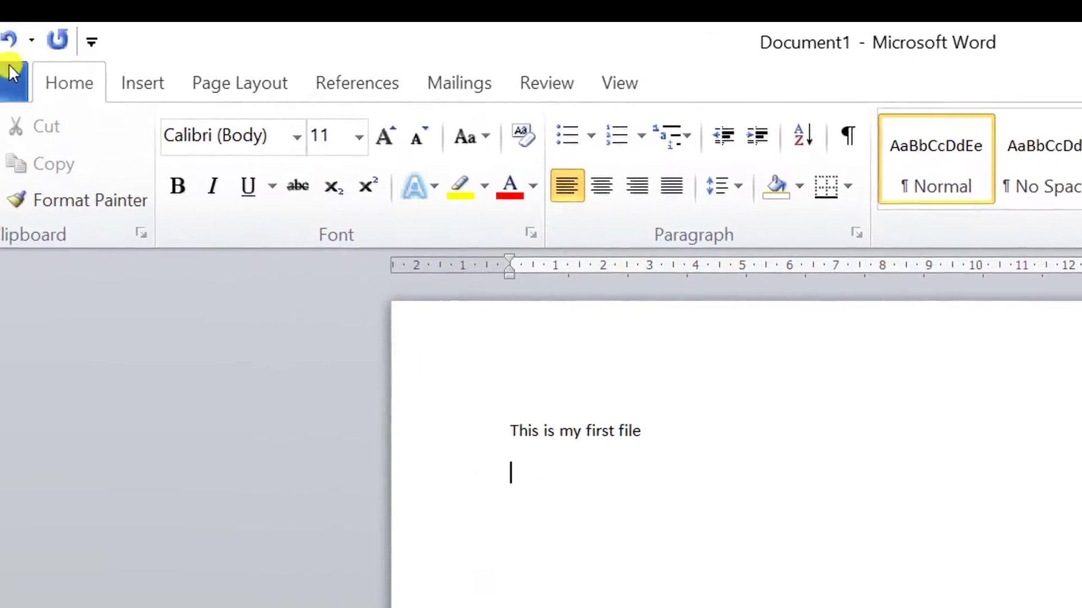
click(49, 79)
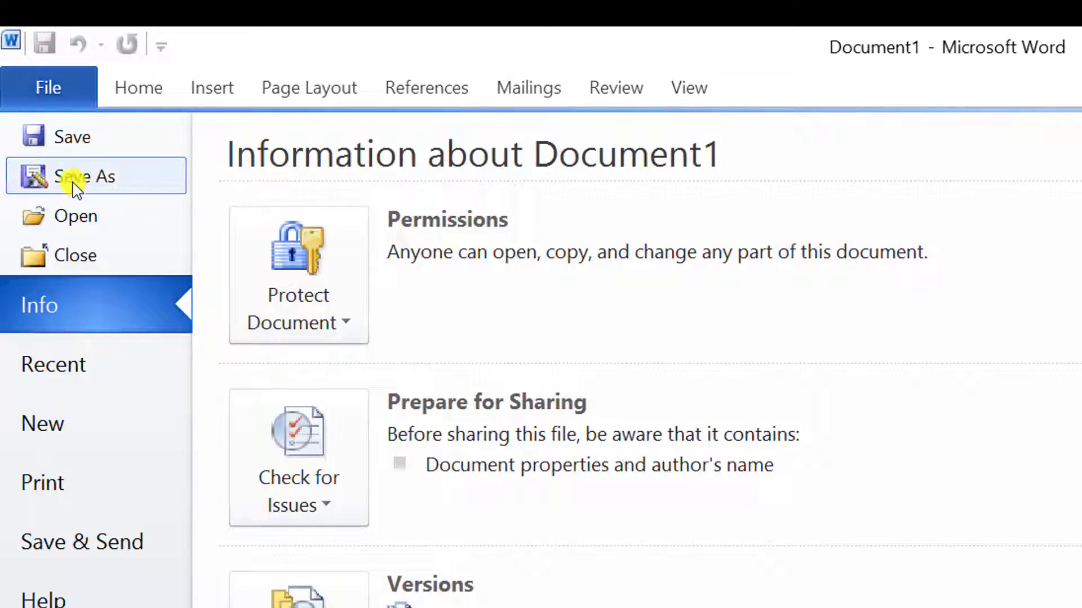
click(104, 181)
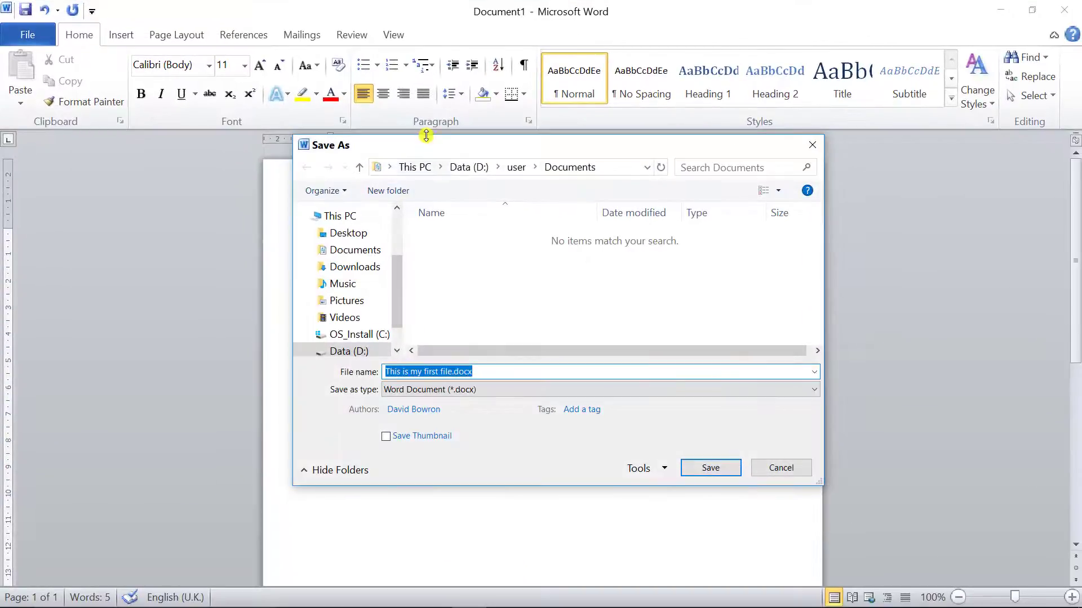
mouse_move(430, 148)
mouse_down()
mouse_move(394, 152)
mouse_move(398, 173)
mouse_up()
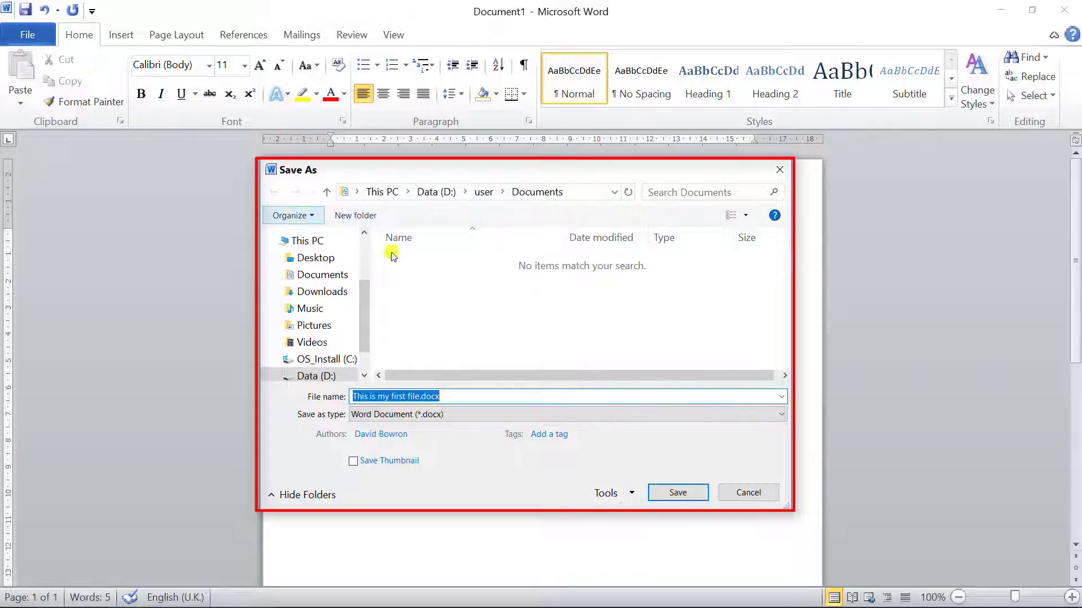
click(749, 492)
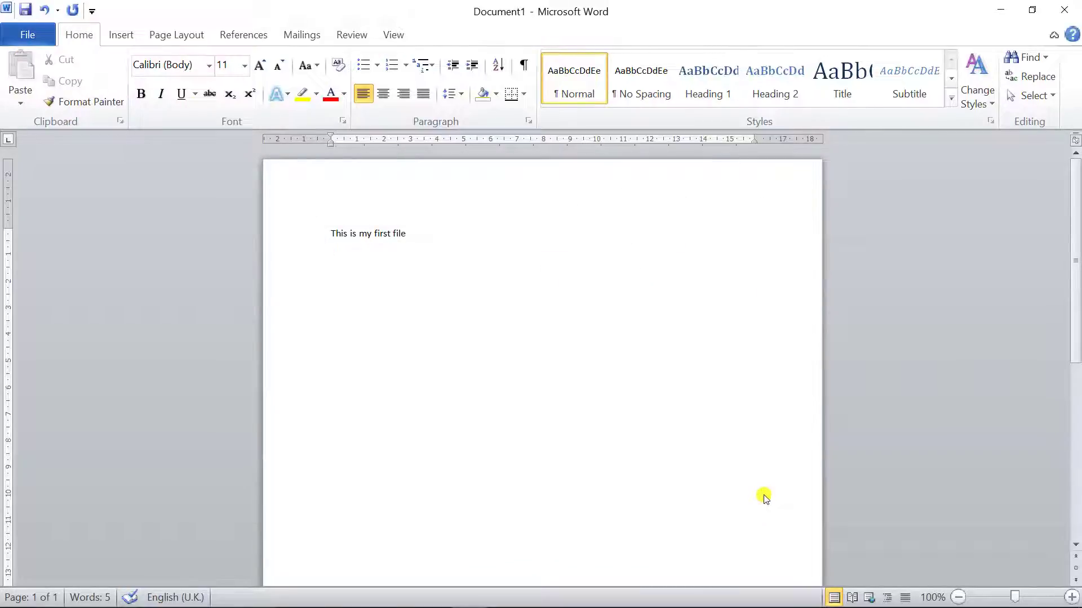
Step: Save the document in the Documents folder as "This is my first file.docx", using the Word Document (*.docx) file type
key(F12)
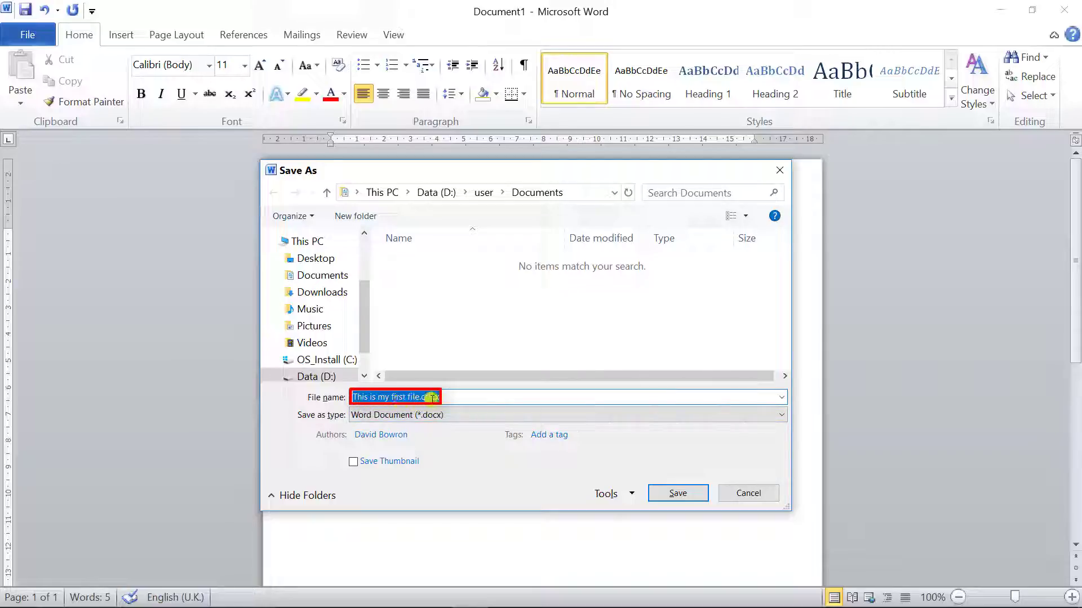
drag(423, 174, 576, 255)
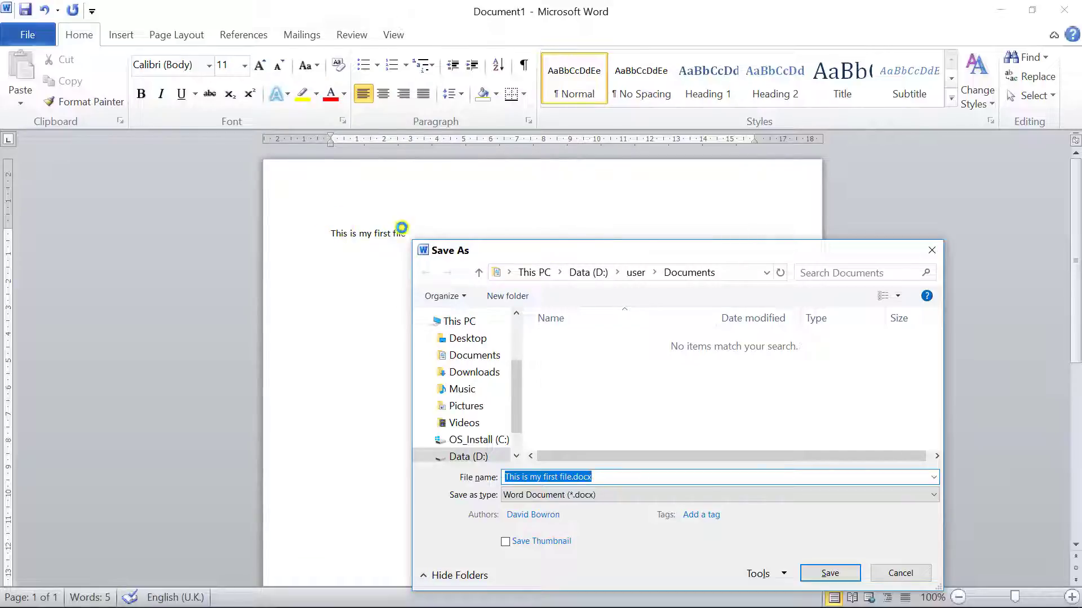
drag(686, 250, 693, 175)
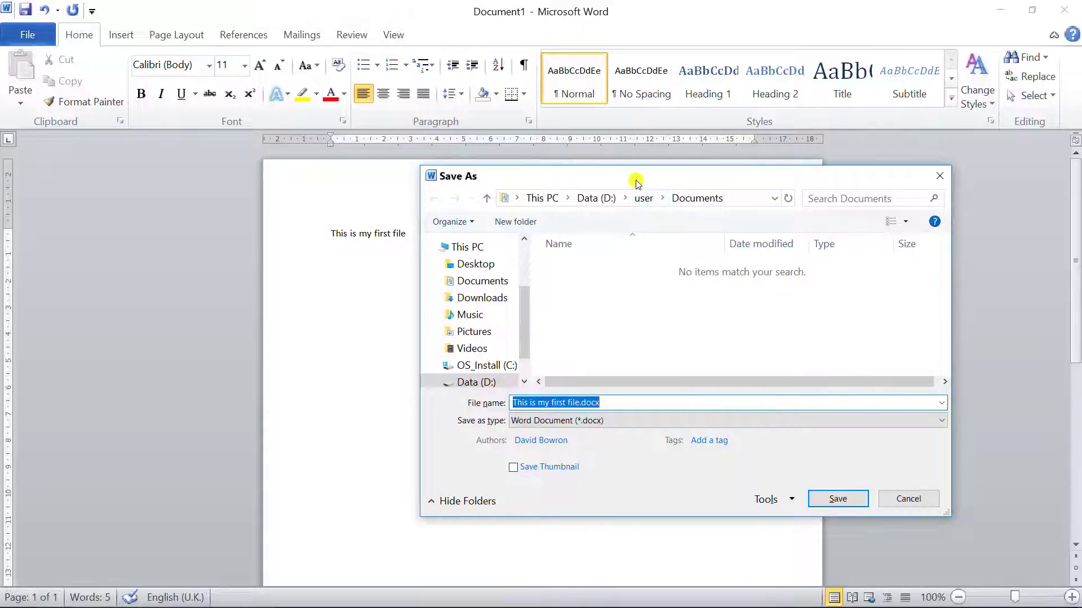
drag(636, 183, 481, 179)
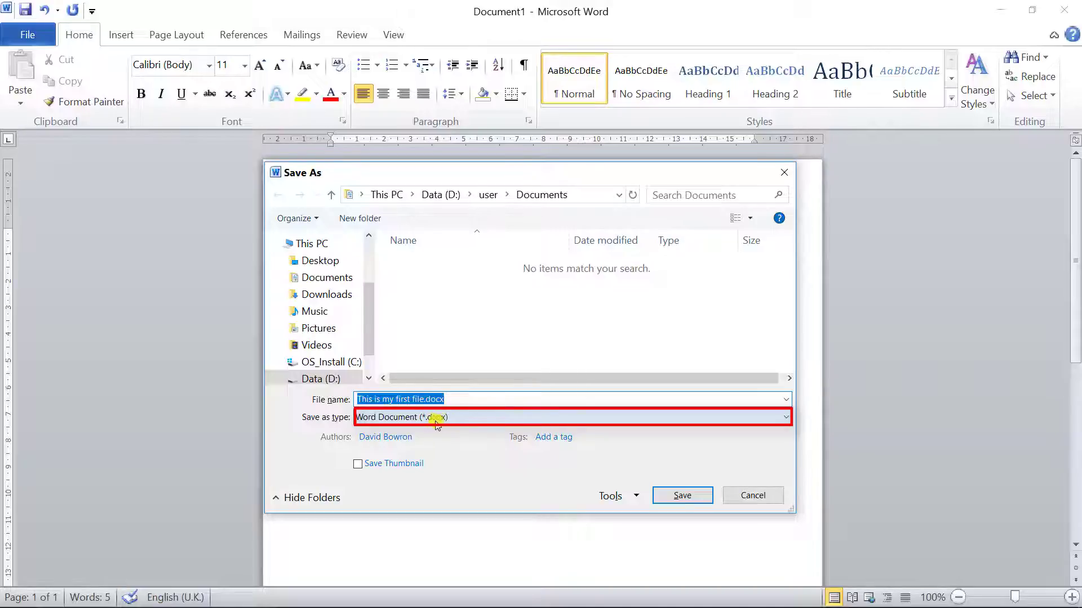
click(787, 420)
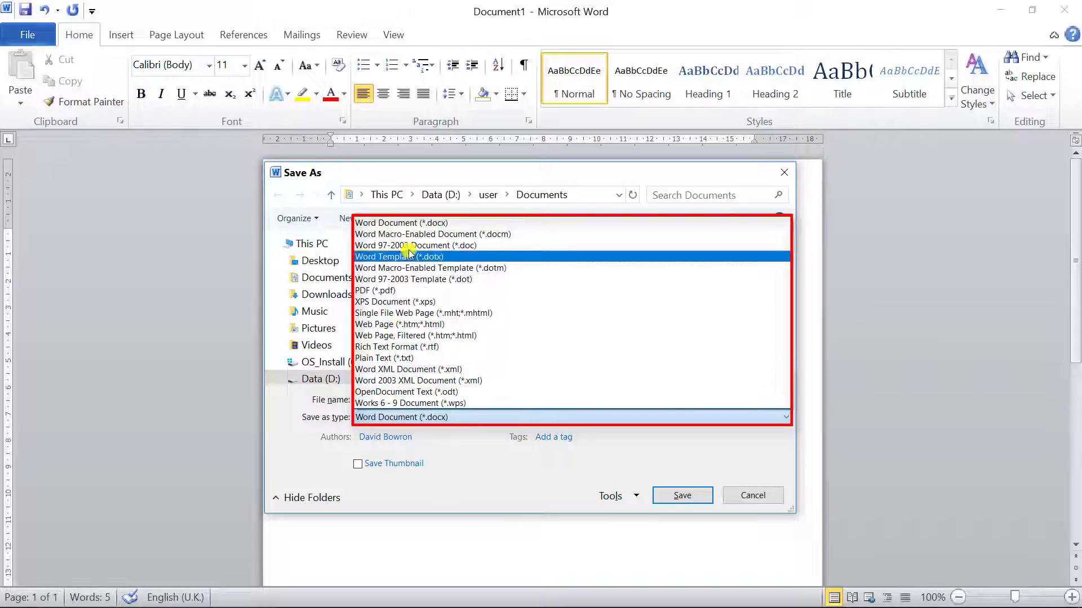
click(420, 225)
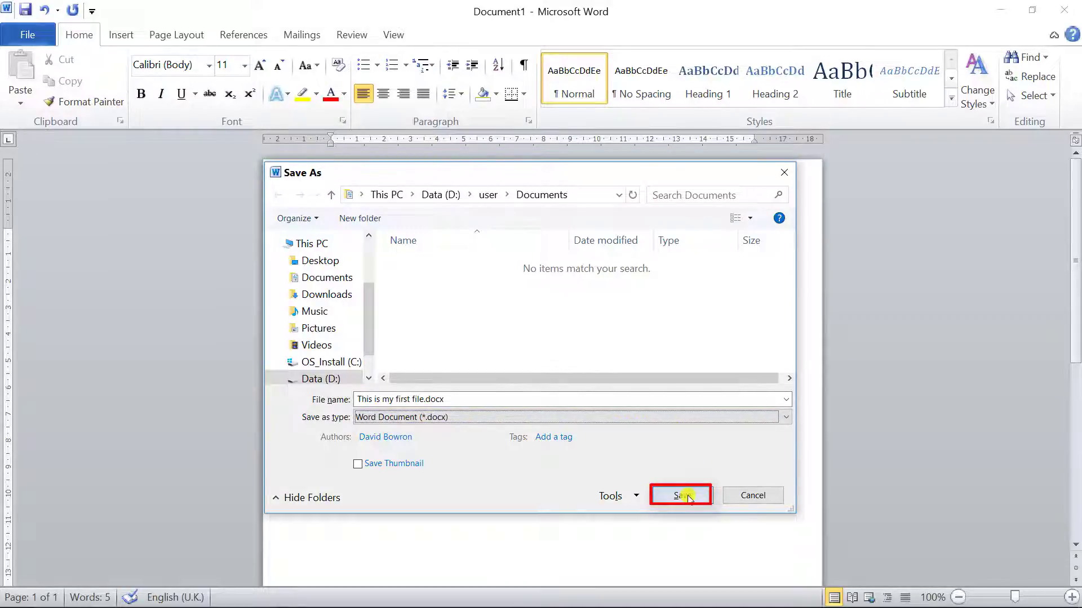
click(683, 496)
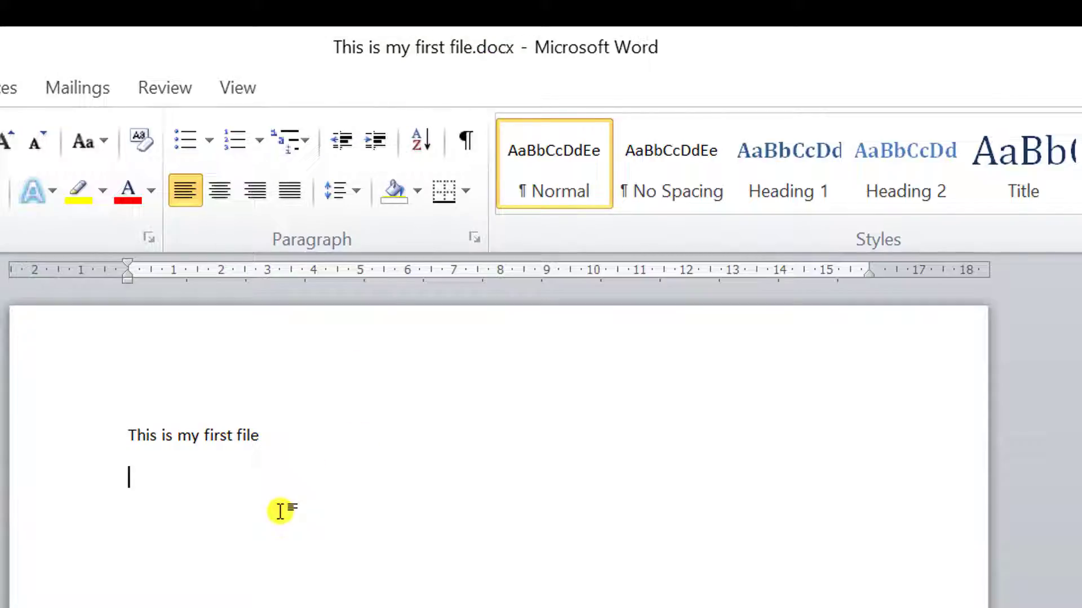
Step: Add the line "Add text from now on use the save command" below the first line and save the document
text(Add text from now on)
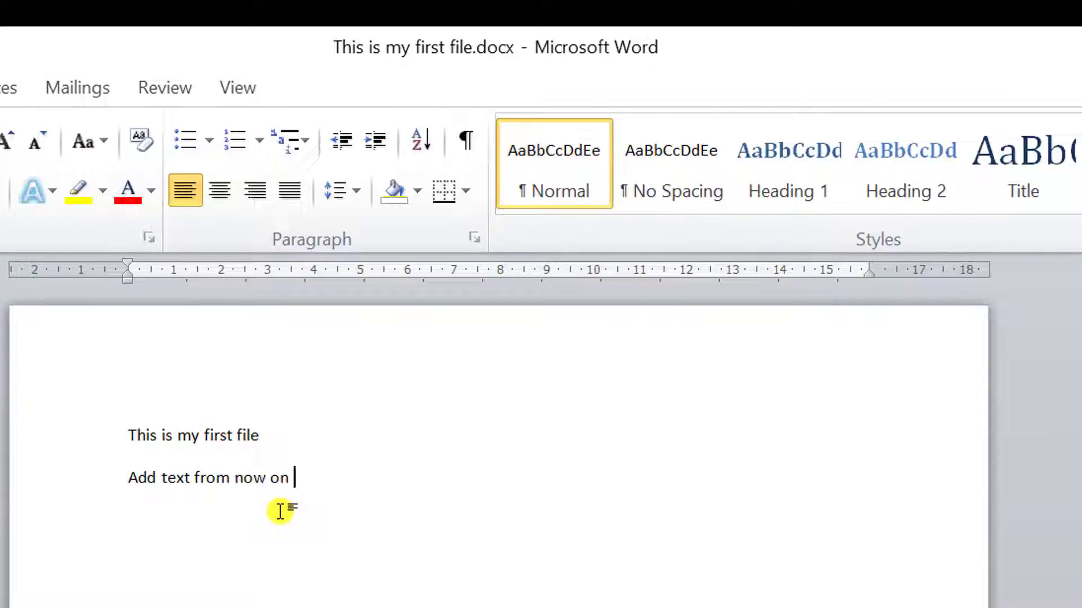
text( use the save com)
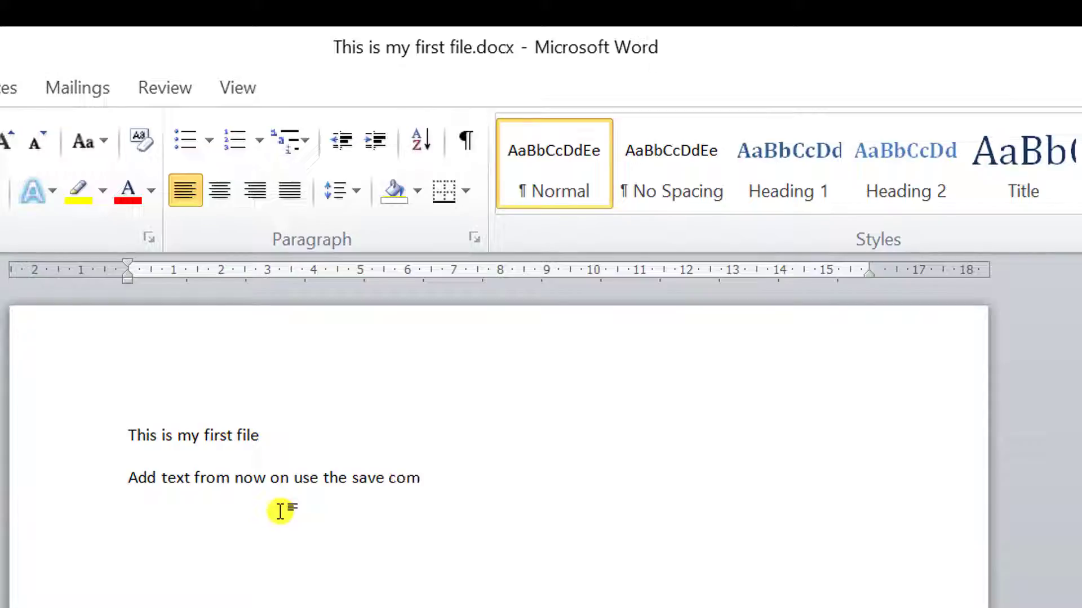
text(mand)
key(Return)
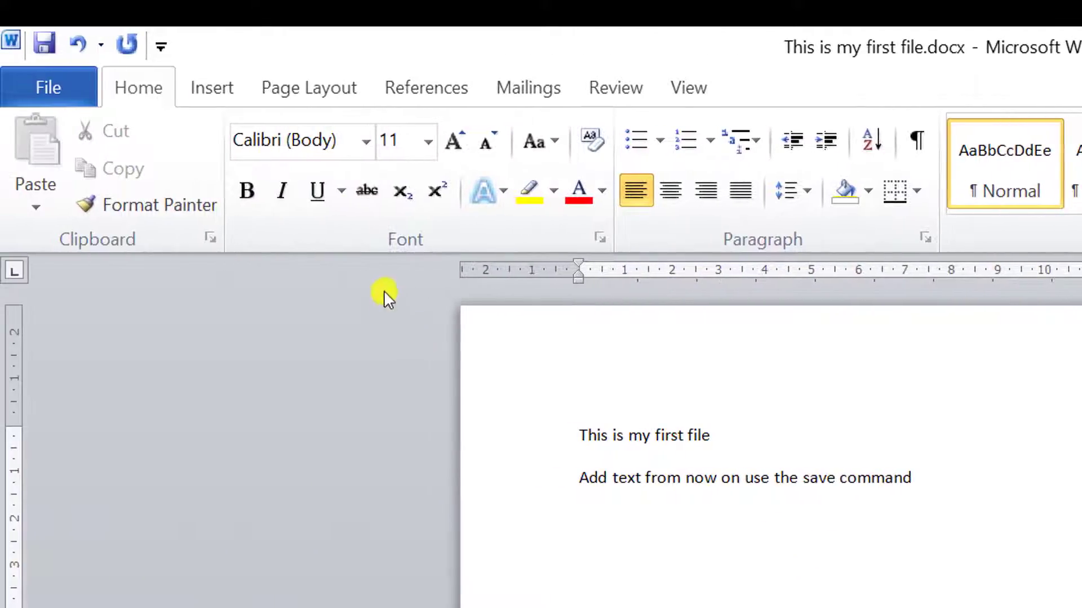
click(25, 86)
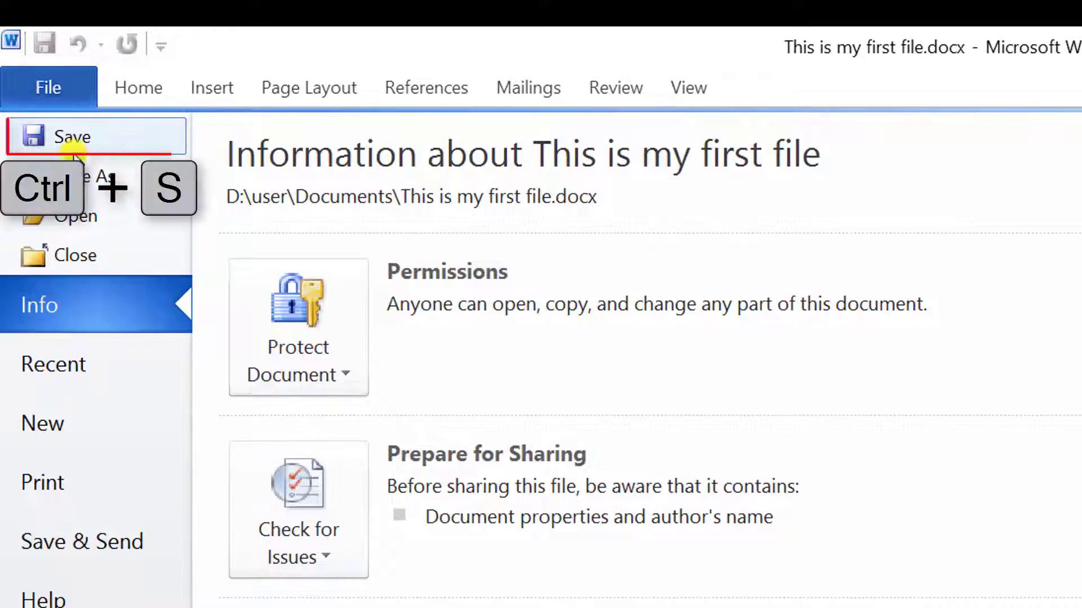
click(90, 140)
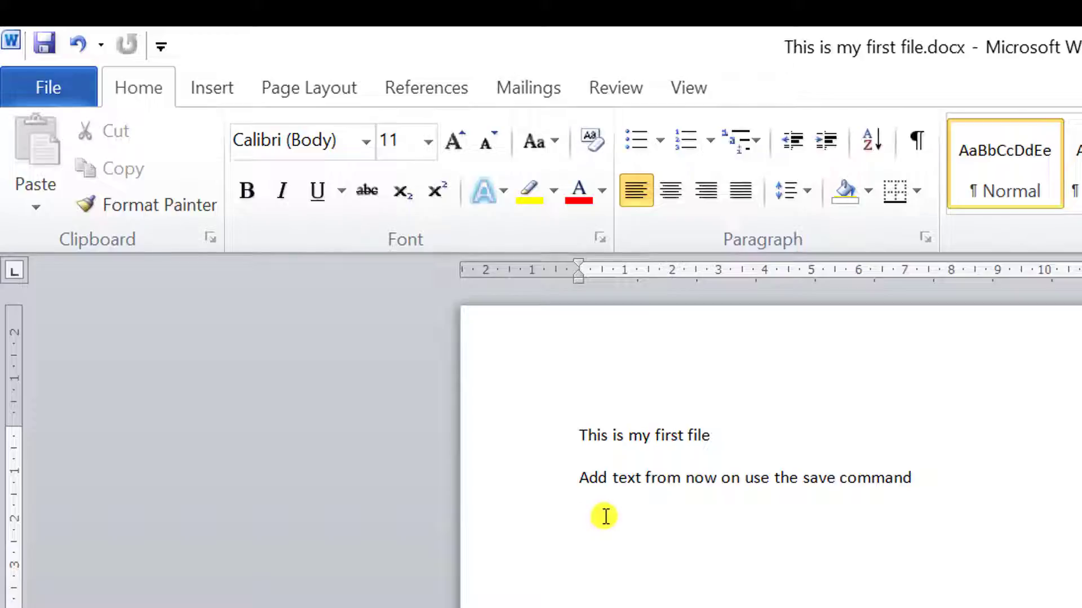
Step: Open the existing document Easy Tutorials Basic Text.docx from the Tutorial videos folder on drive D
click(49, 88)
key(Escape)
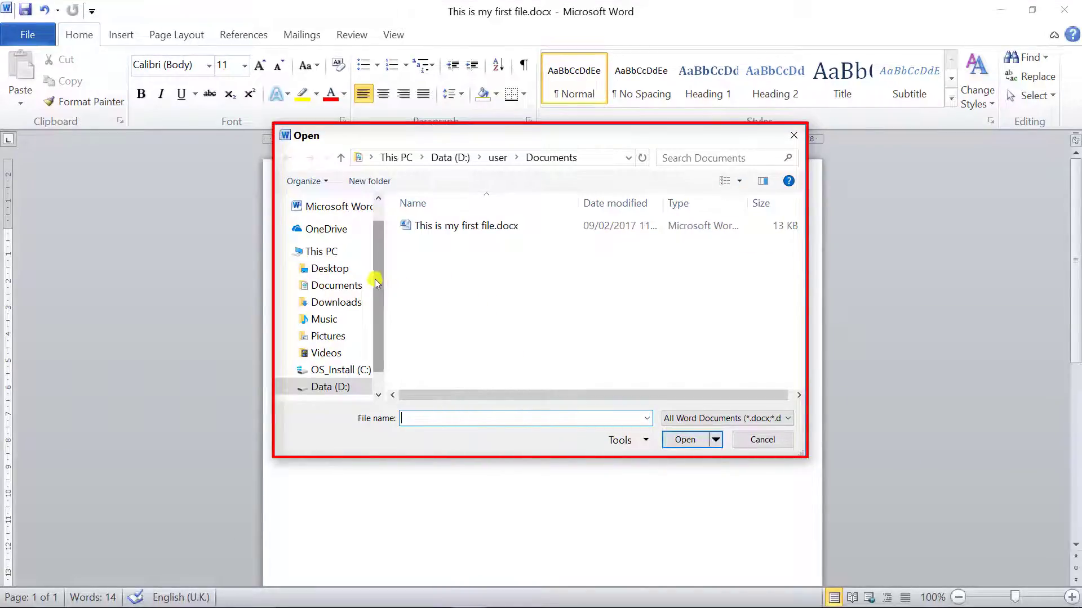
scroll(378, 282, down, 1)
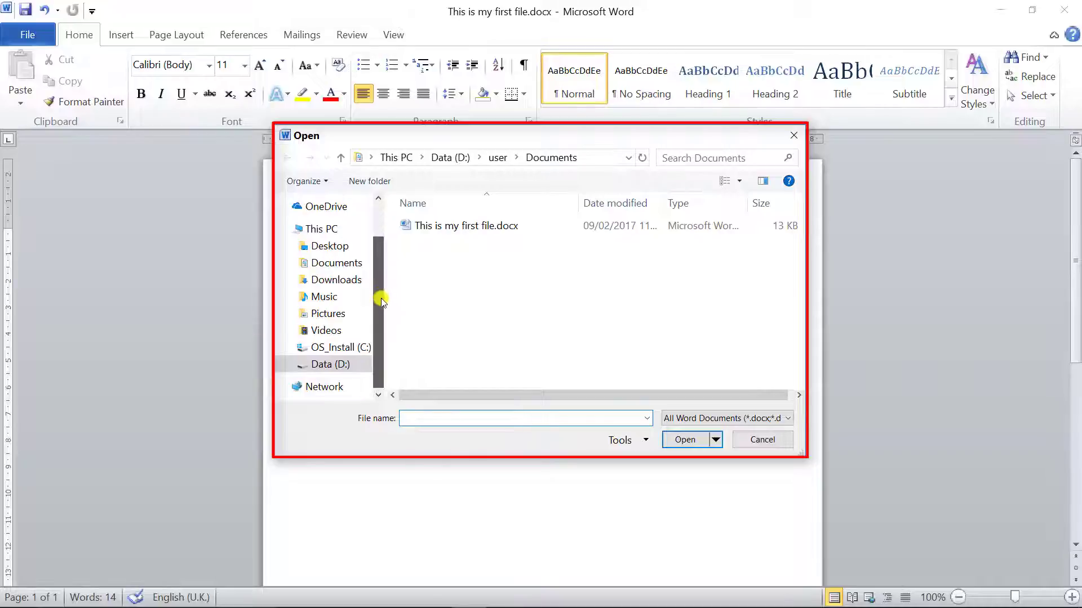
click(340, 365)
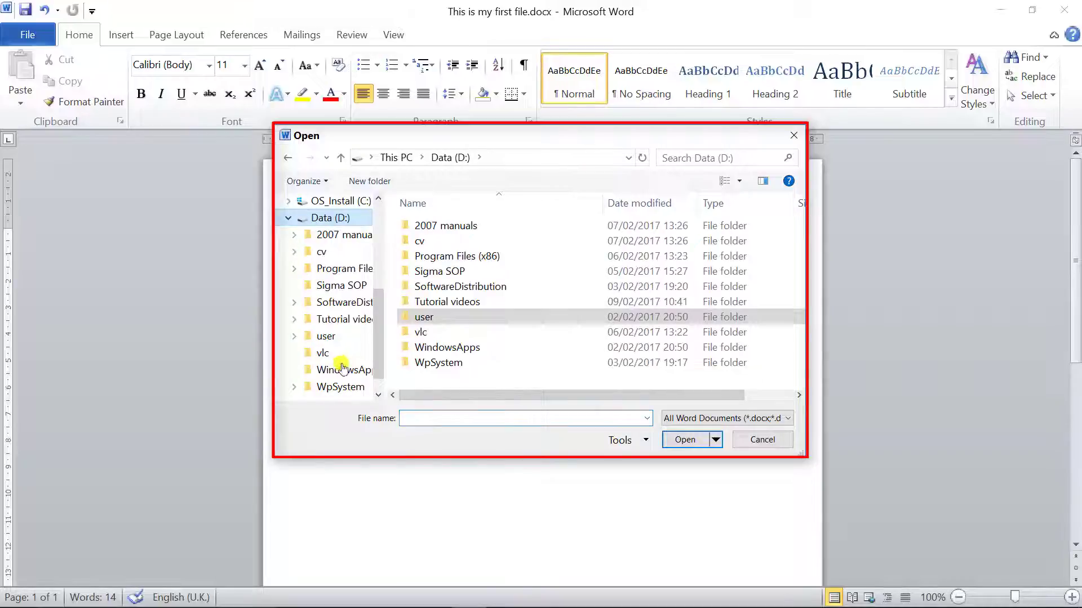
double_click(462, 303)
double_click(471, 290)
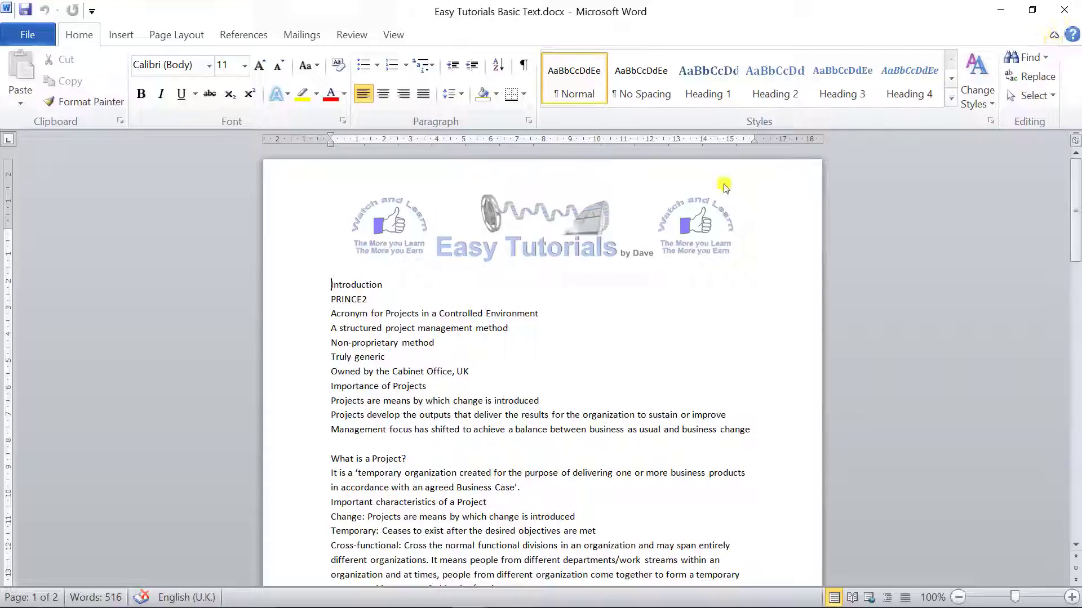
Step: Close both open documents and reopen Easy Tutorials Basic Text.docx from the recent documents
click(31, 38)
click(50, 130)
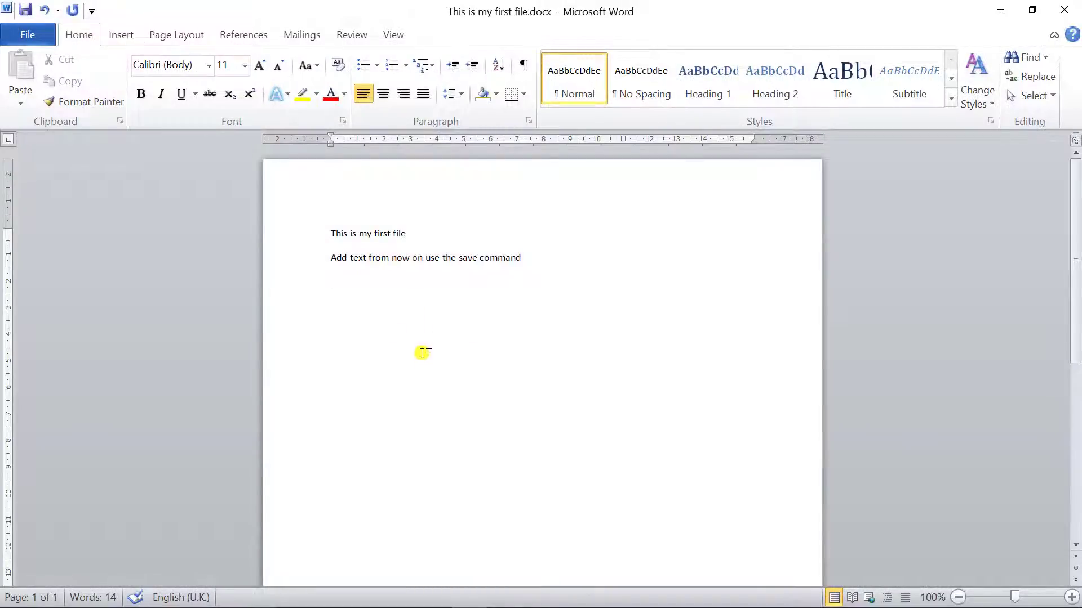
click(23, 34)
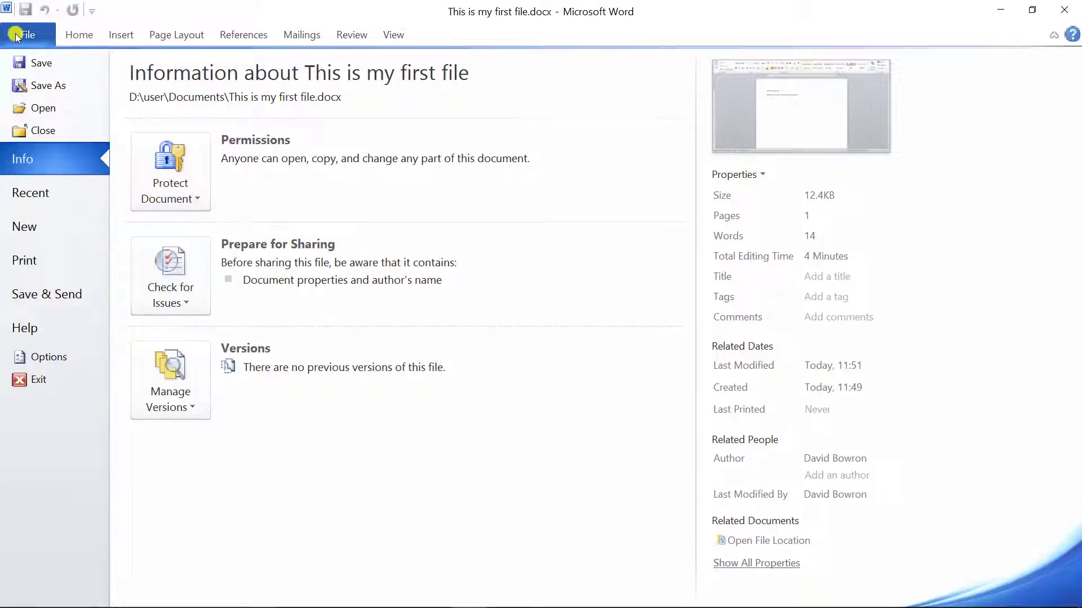
click(48, 131)
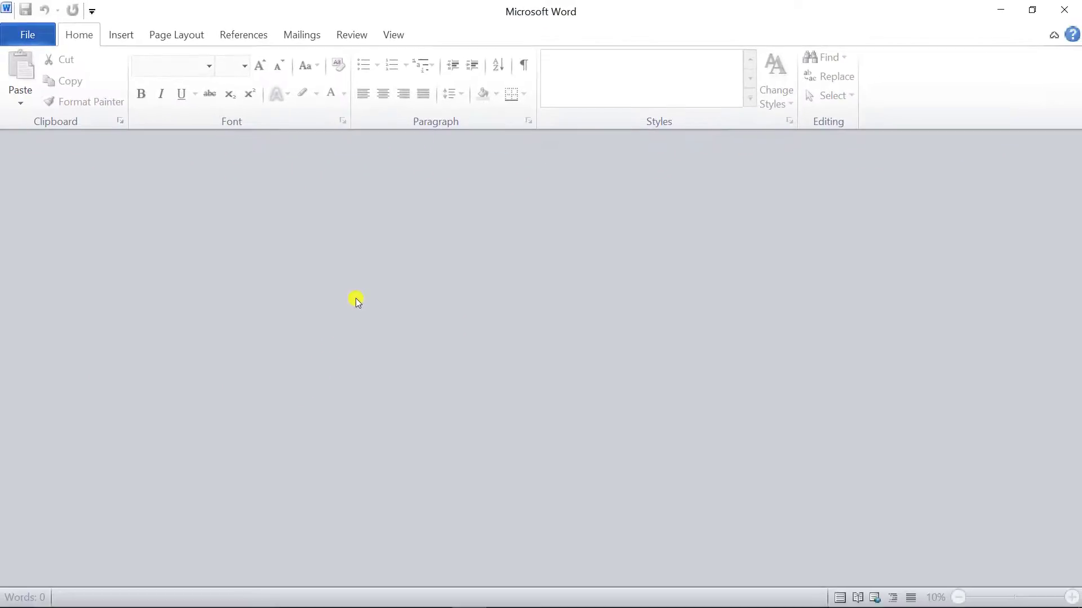
click(31, 37)
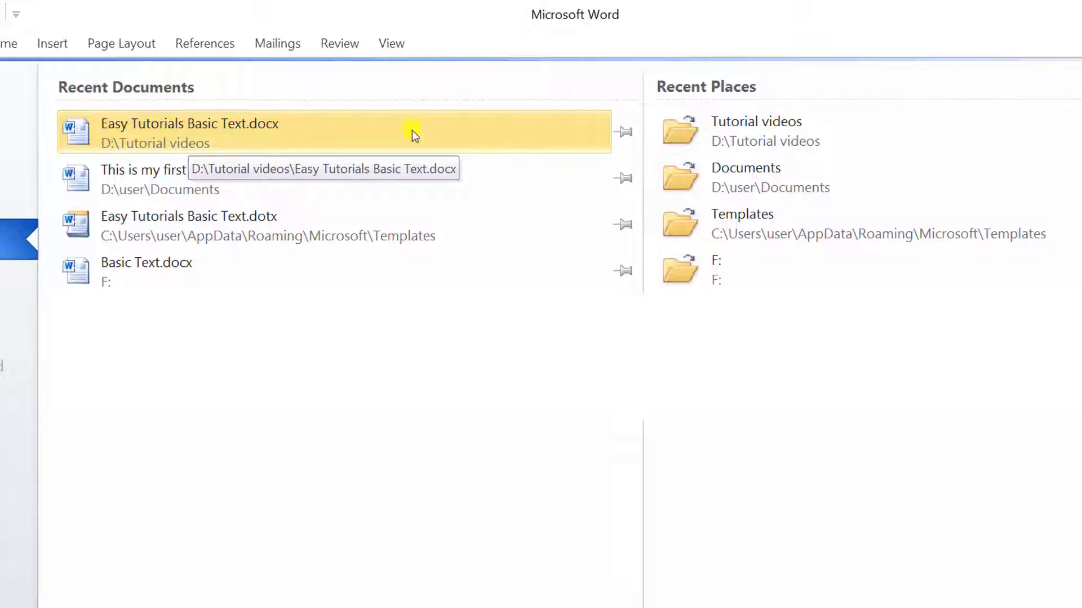
click(594, 135)
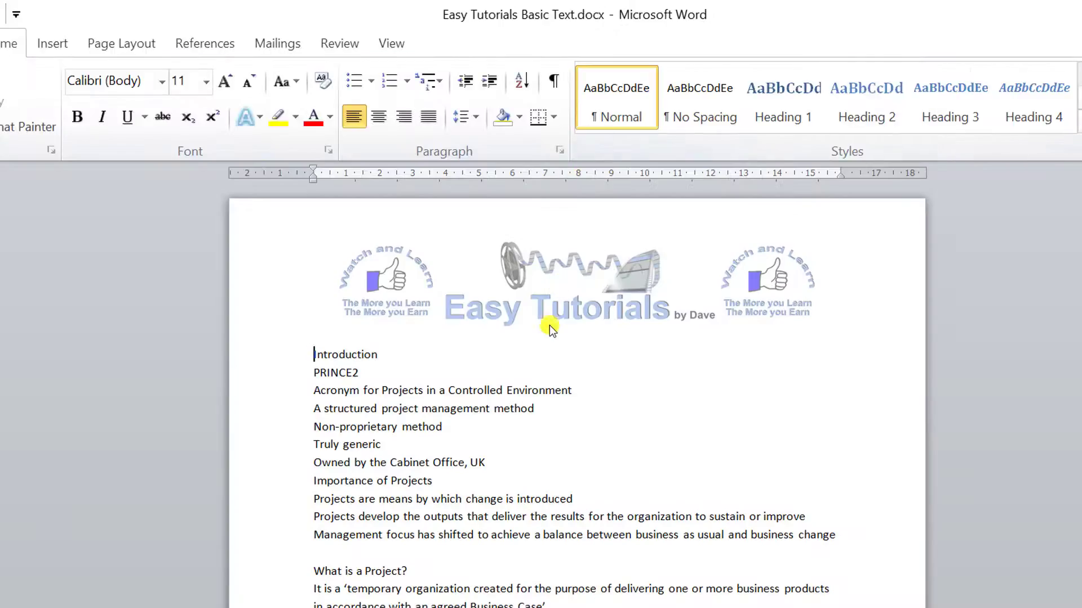
Step: Pin Easy Tutorials Basic Text.docx in the recent documents list, and unpin it again
click(0, 43)
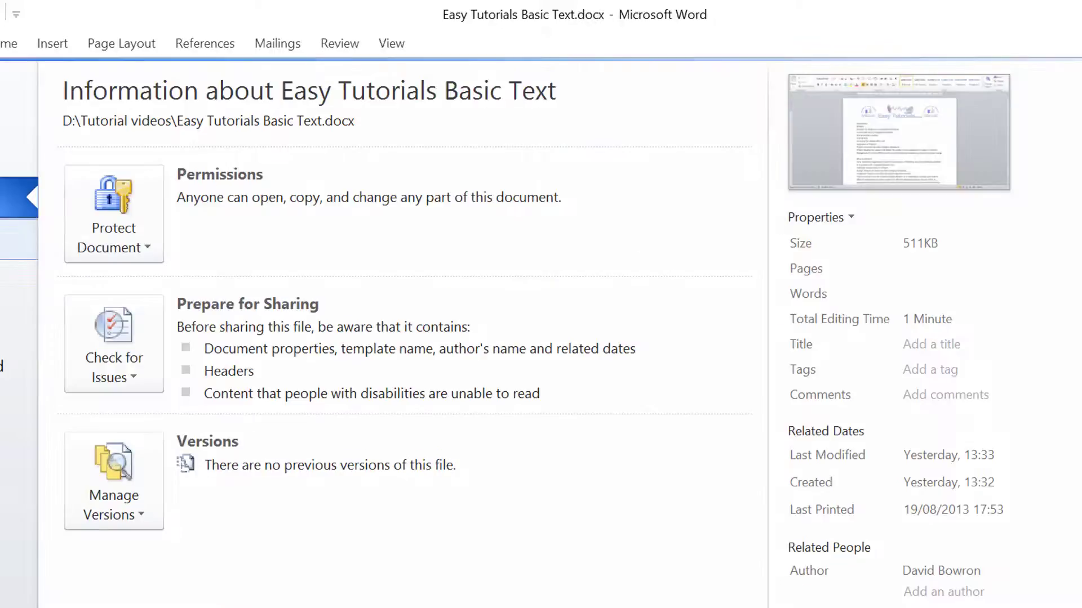
click(3, 240)
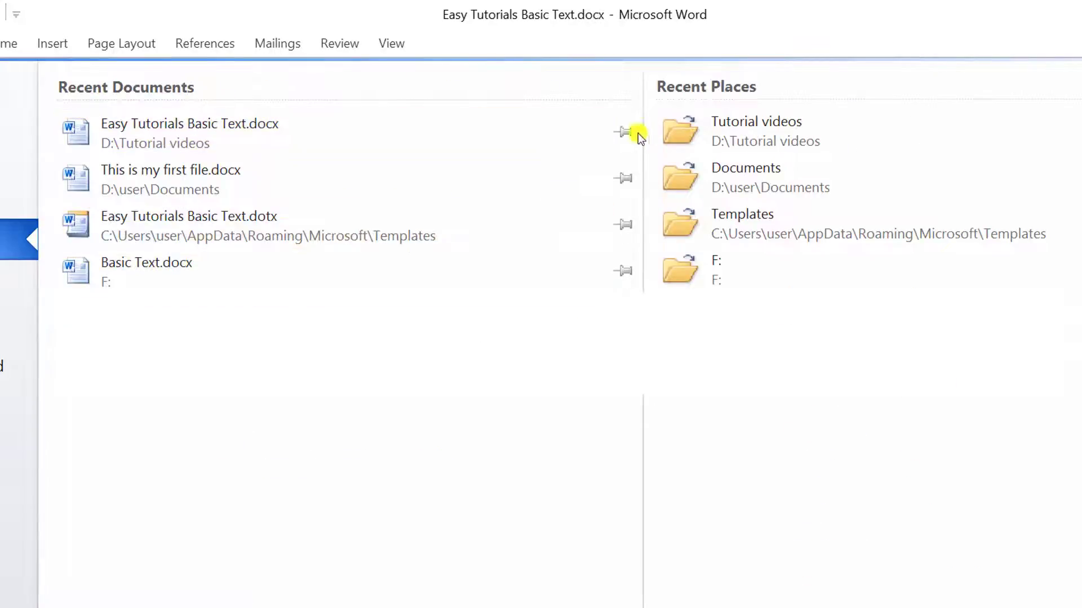
click(624, 139)
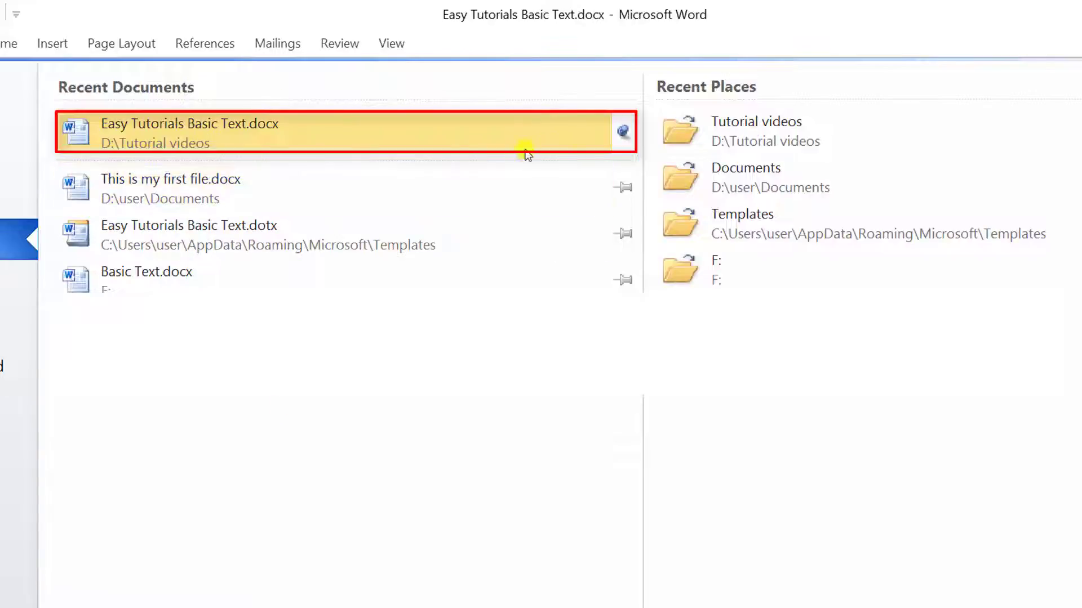
click(624, 140)
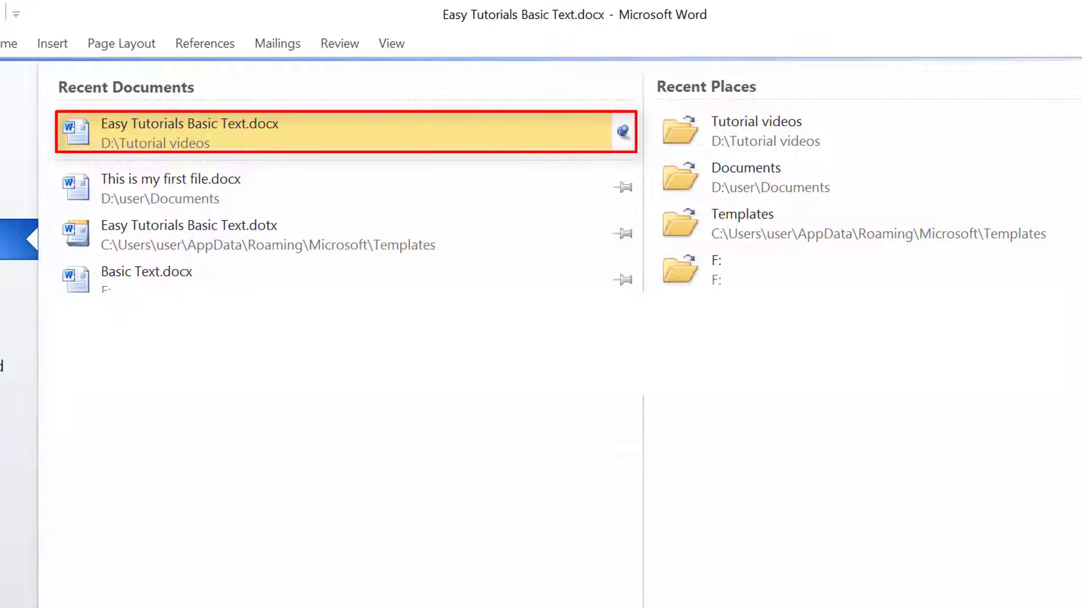
click(624, 135)
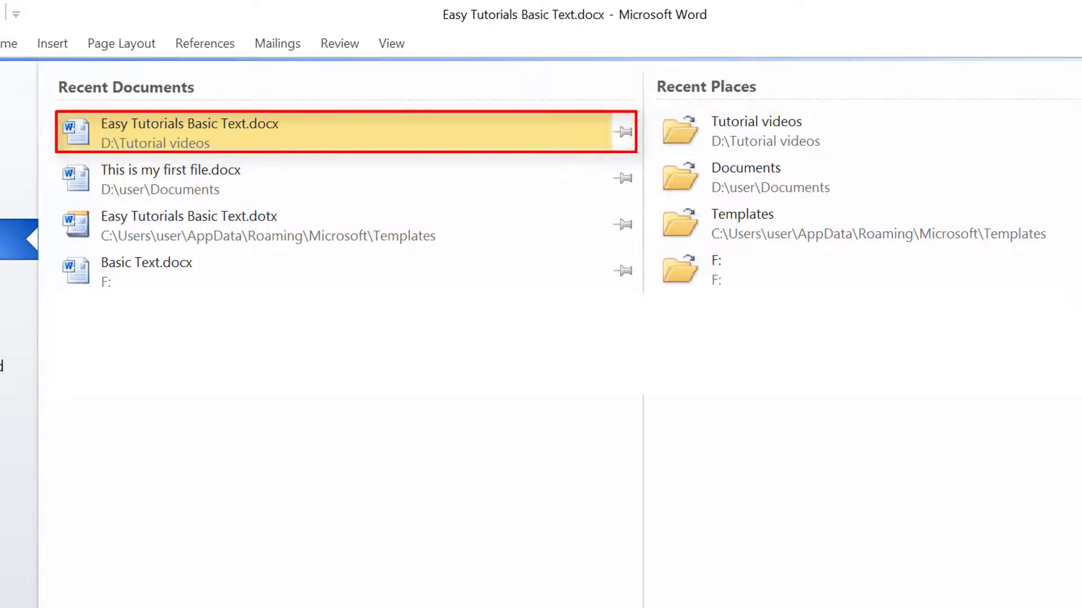
click(6, 44)
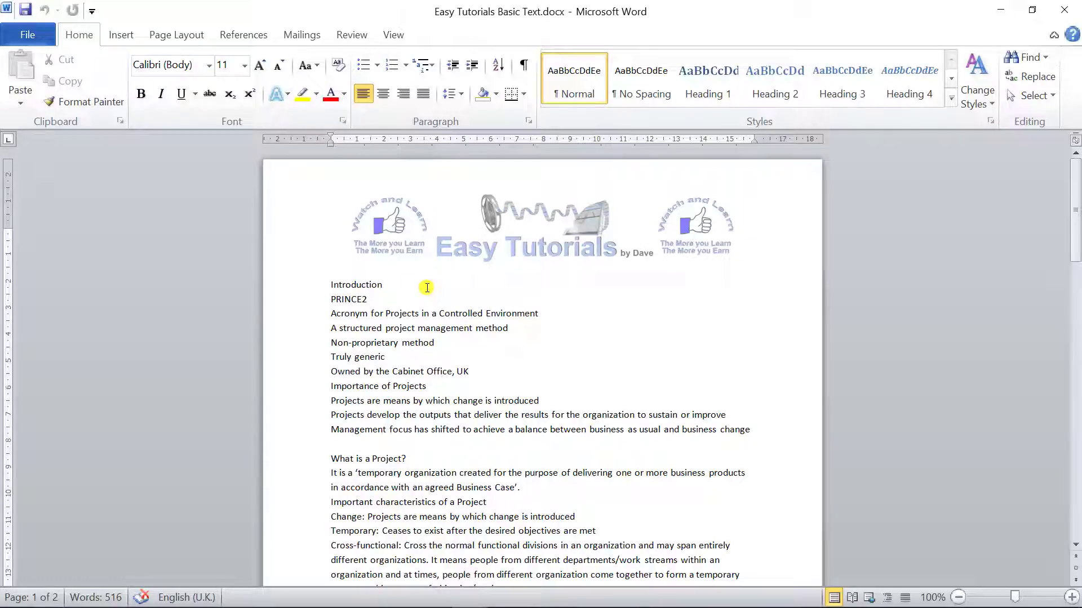
Step: Close Easy Tutorials Basic Text.docx and open it again from the recent documents list
key(ctrl+w)
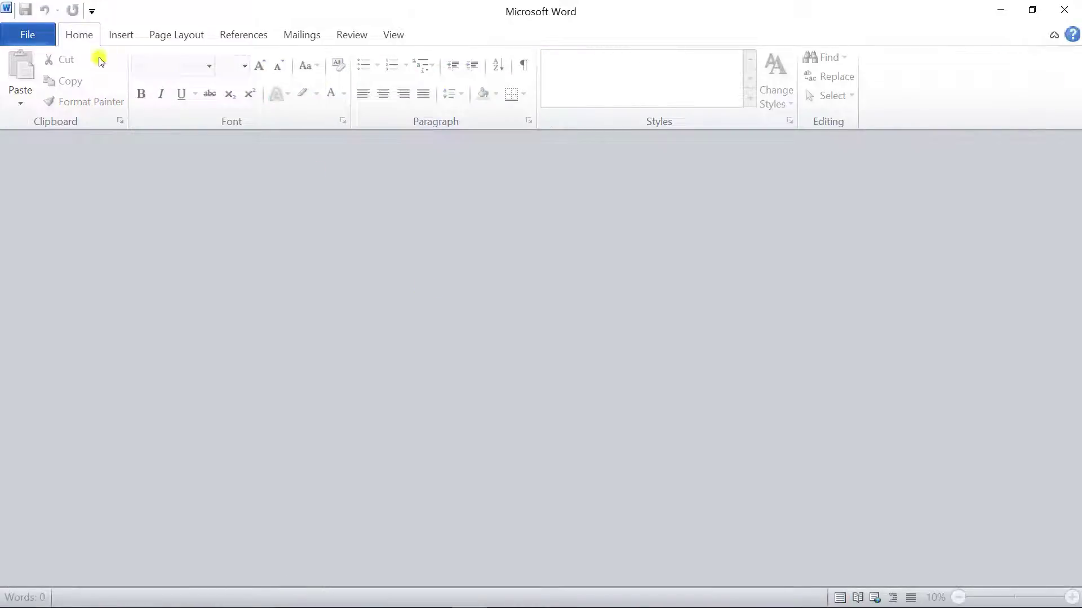
click(23, 36)
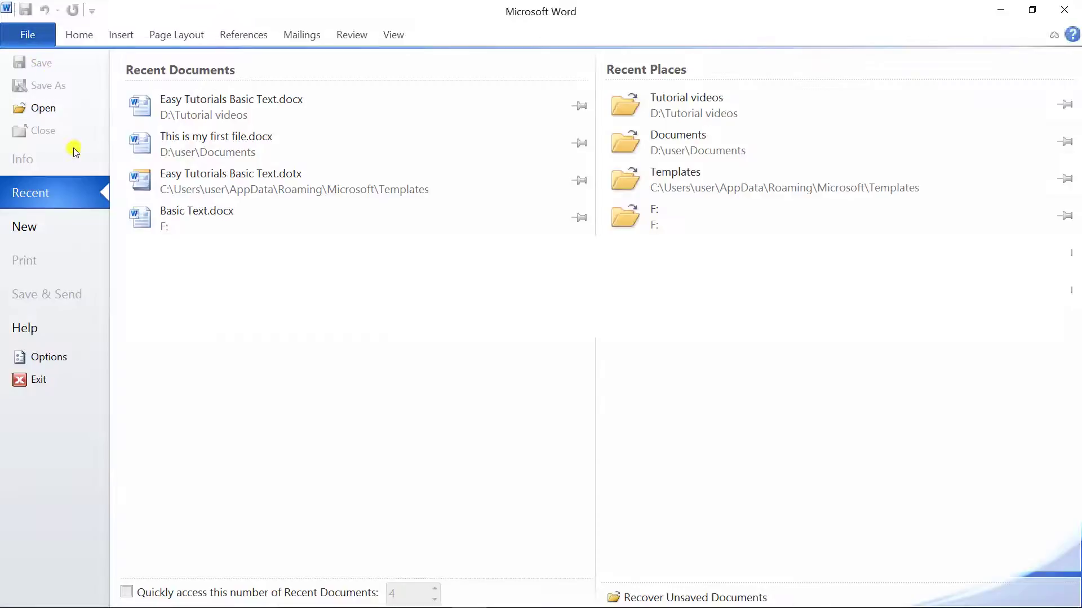
click(178, 108)
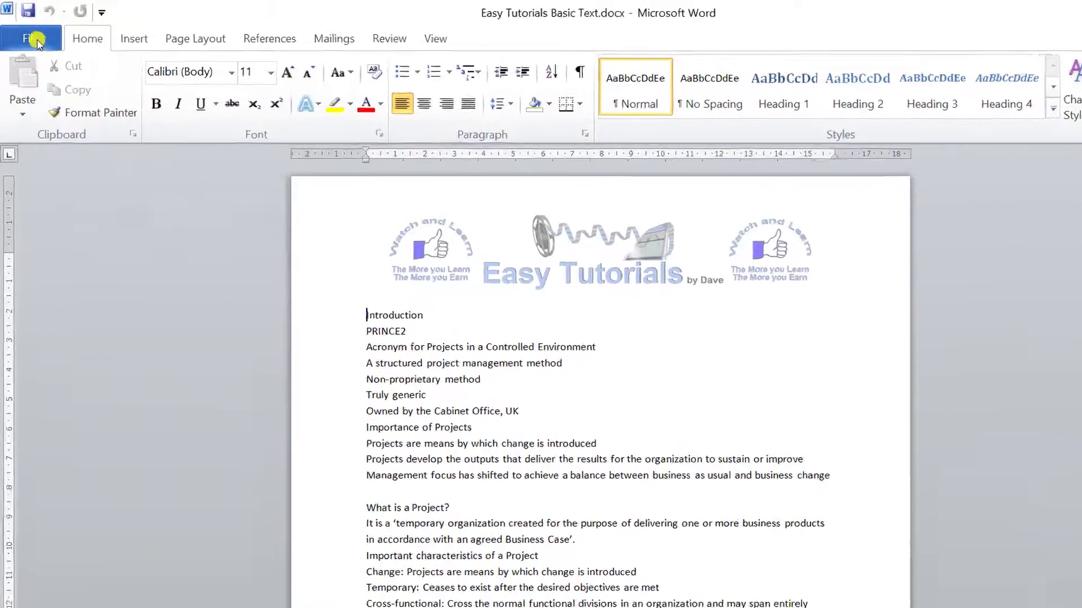
Step: Close Easy Tutorials Basic Text.docx while keeping Word running
click(35, 41)
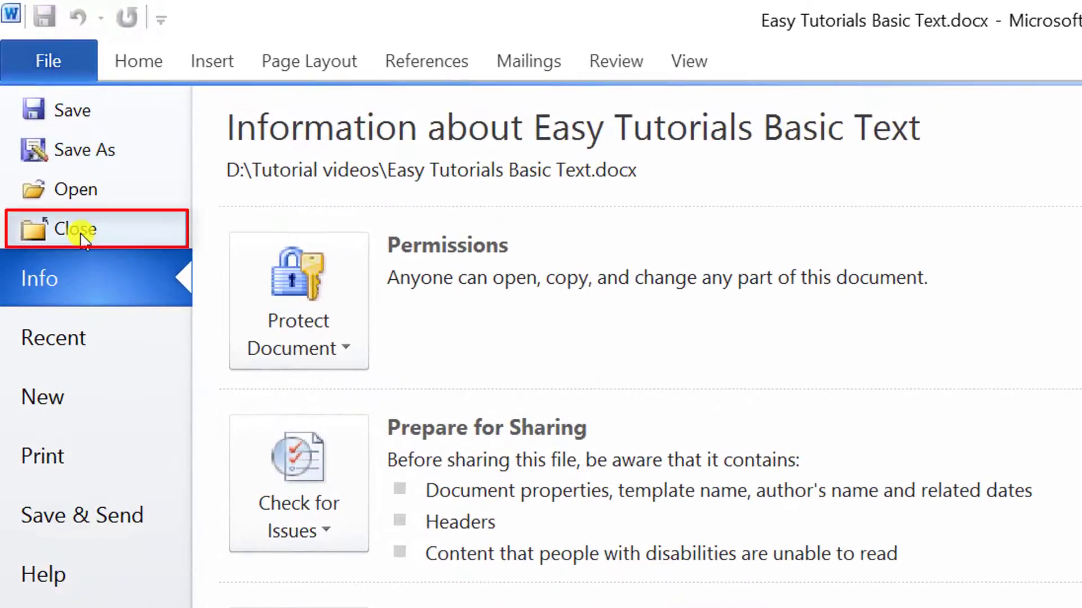
click(50, 144)
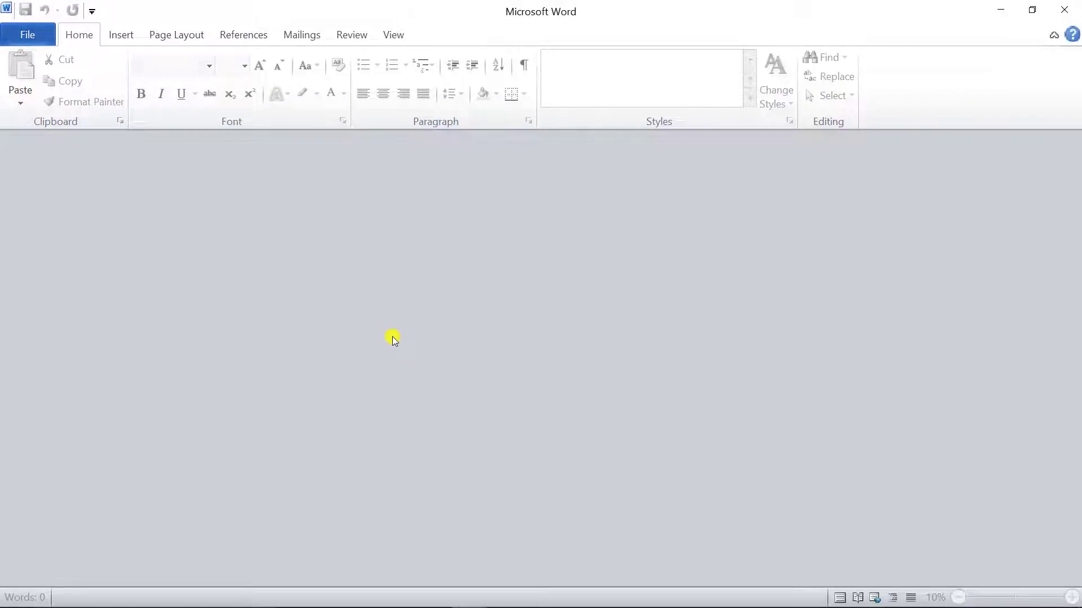
Step: Create a new blank document and close it without exiting Word
key(ctrl+n)
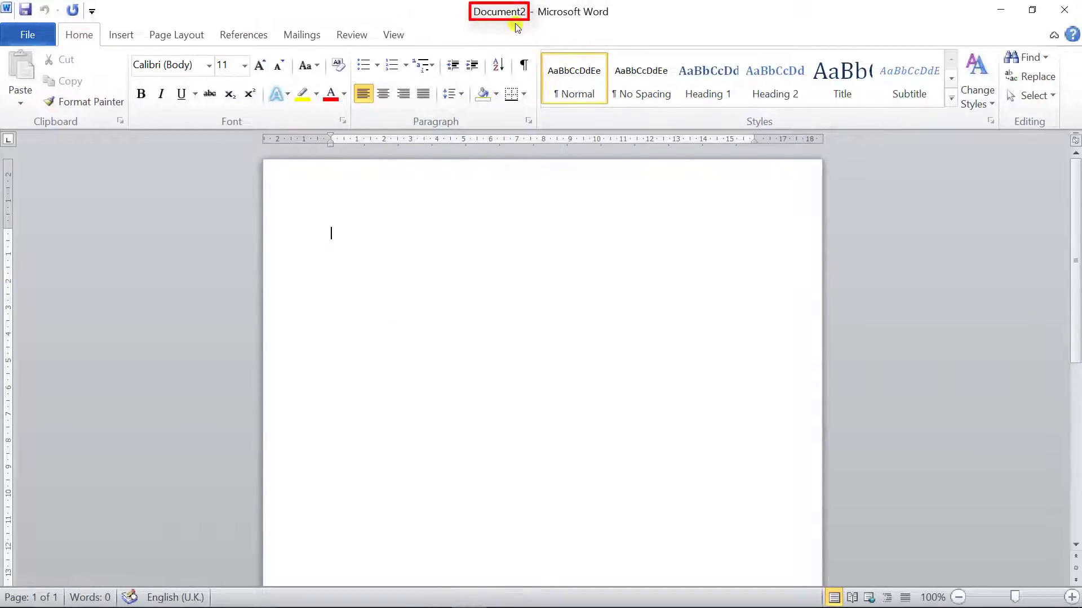
click(31, 36)
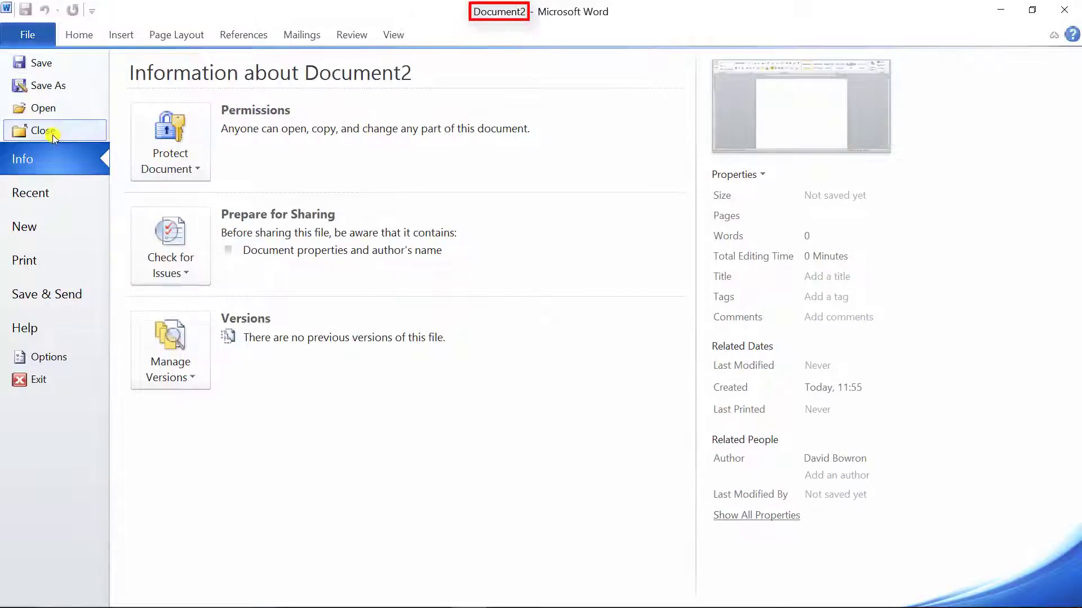
click(52, 133)
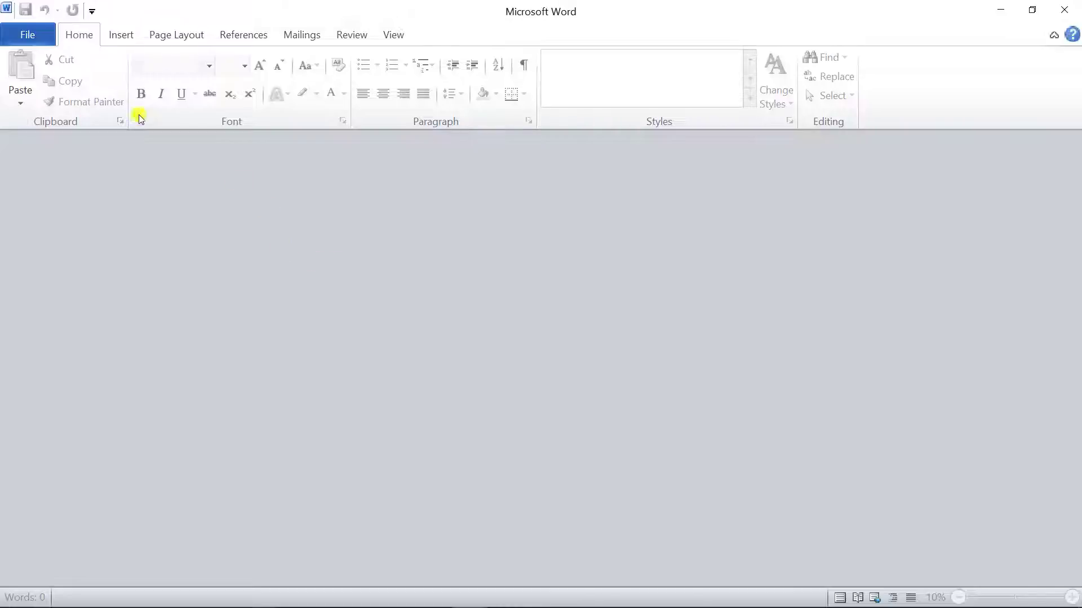
Step: Create a new document from the Blank document option among the available templates, and close it again
click(29, 35)
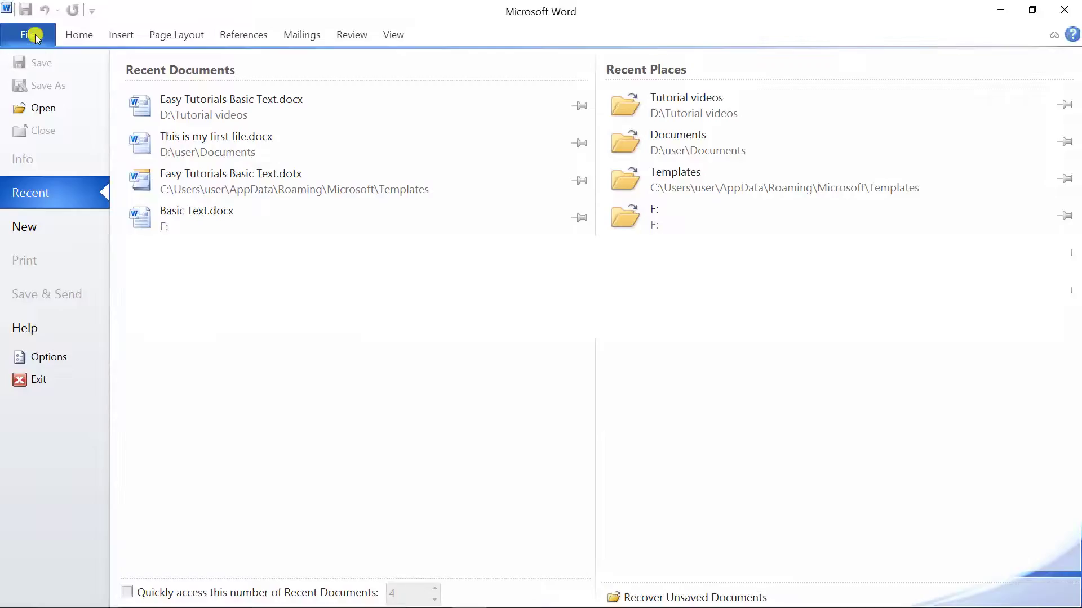
click(35, 232)
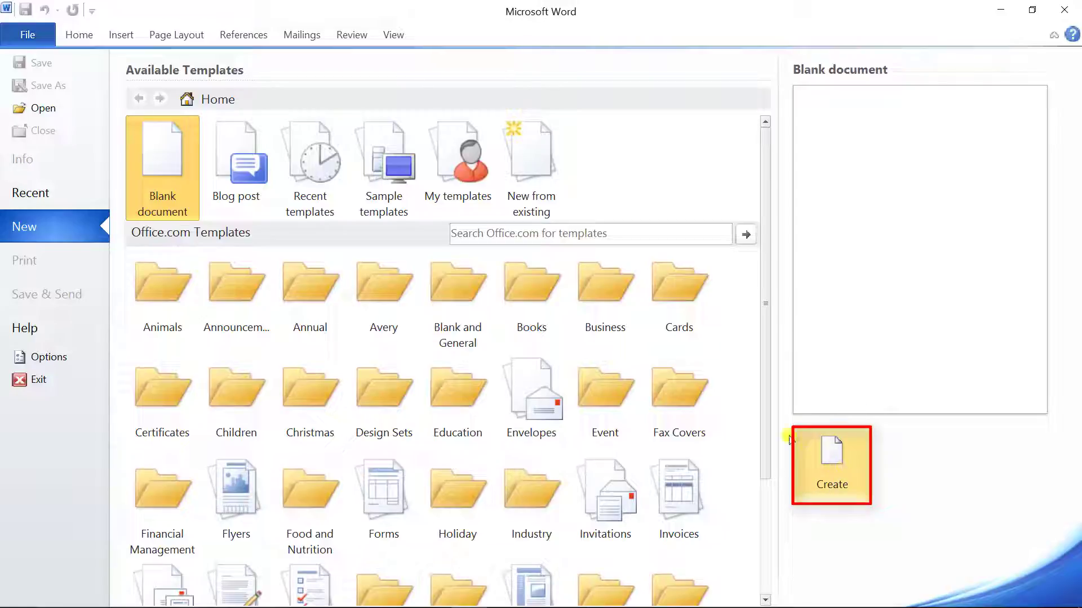
click(820, 460)
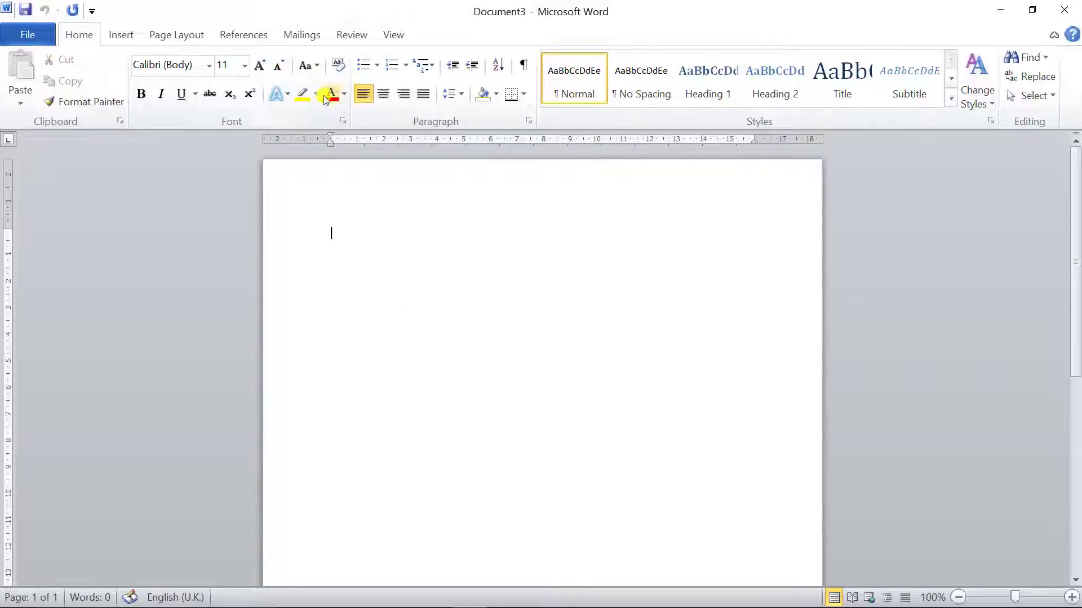
key(ctrl+w)
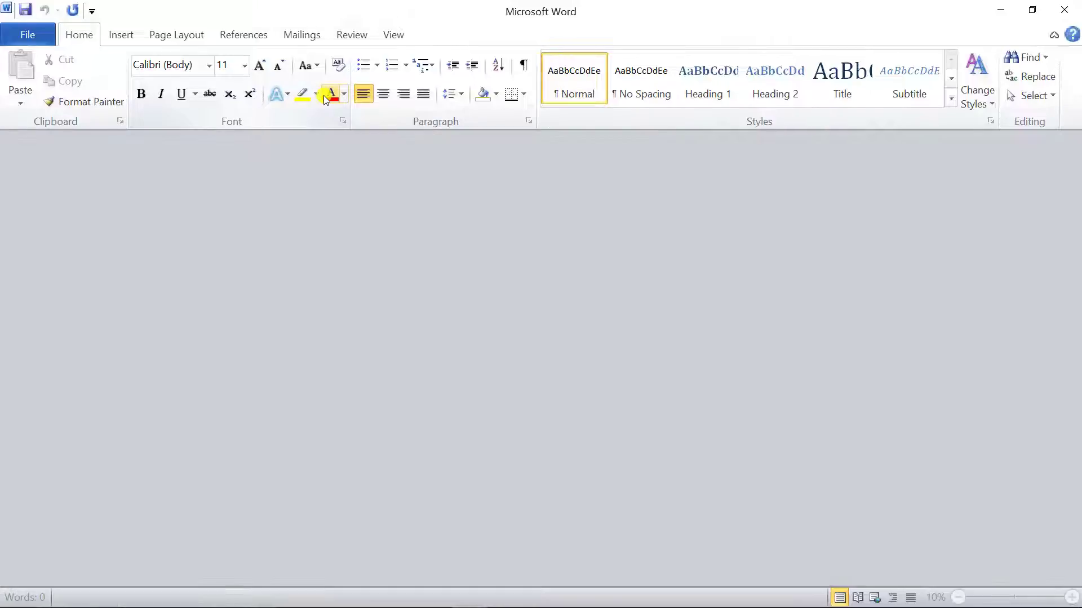
Step: Create a new document from the personal template Easy Tutorials Basic Text.dotx, and close it again
click(35, 33)
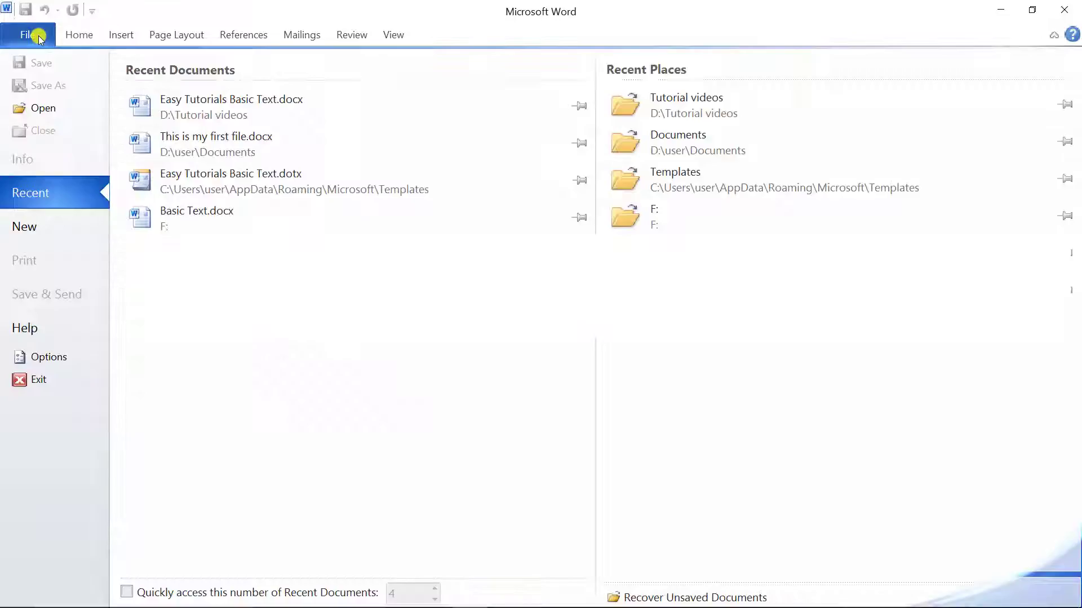
click(62, 237)
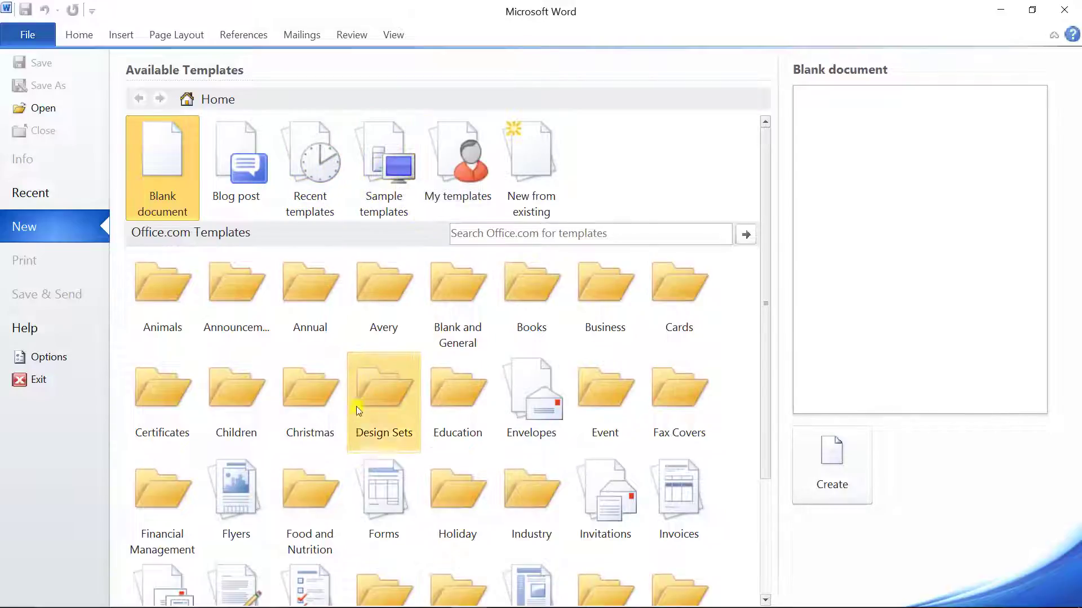
click(454, 165)
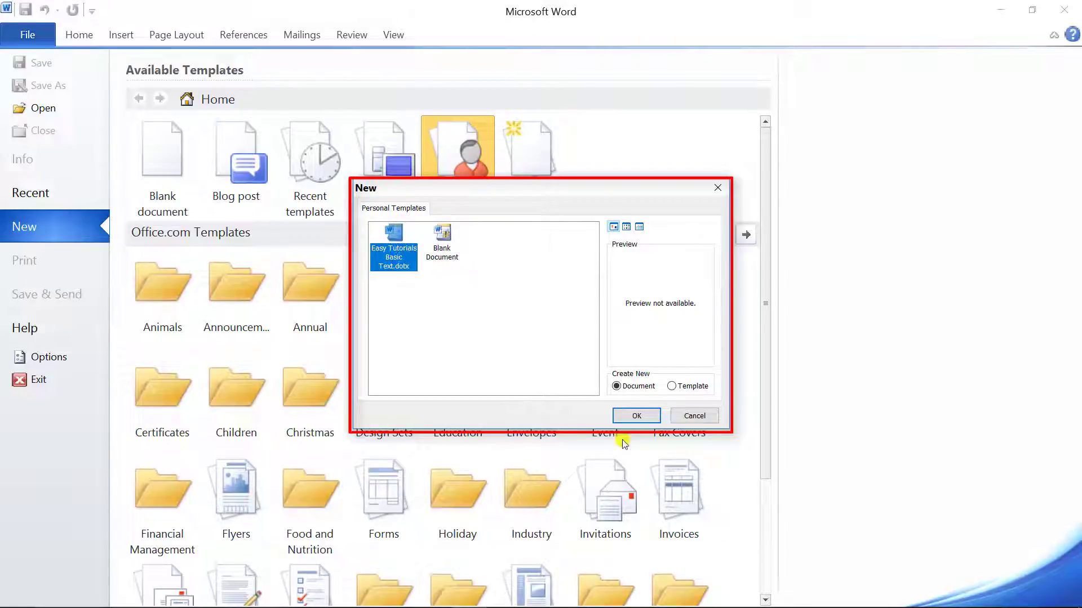
click(635, 416)
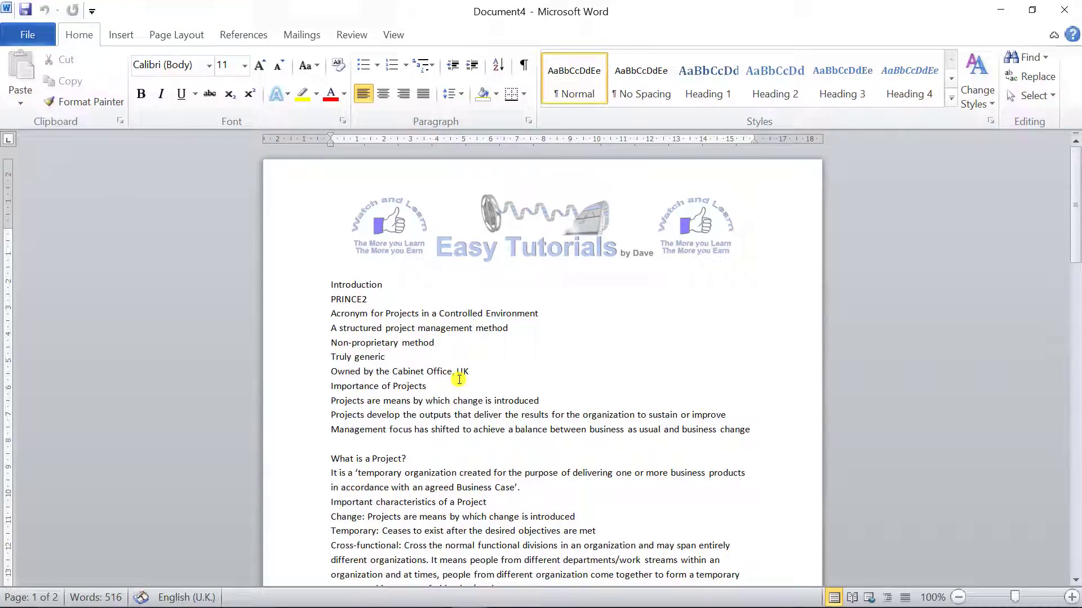
key(ctrl+w)
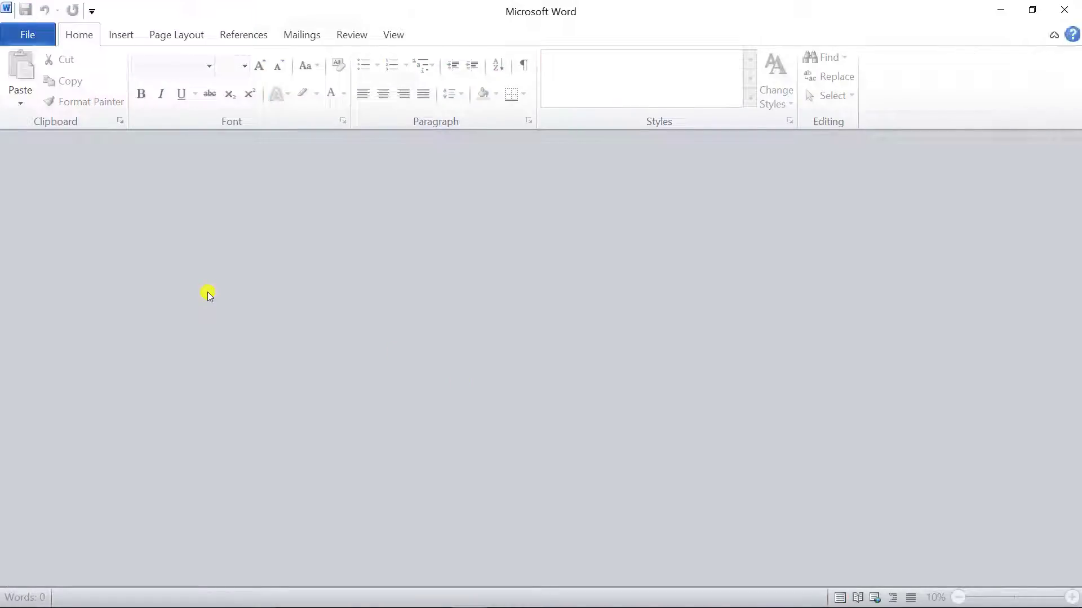
Step: Create another blank document and close only that document, leaving Word open
key(ctrl+n)
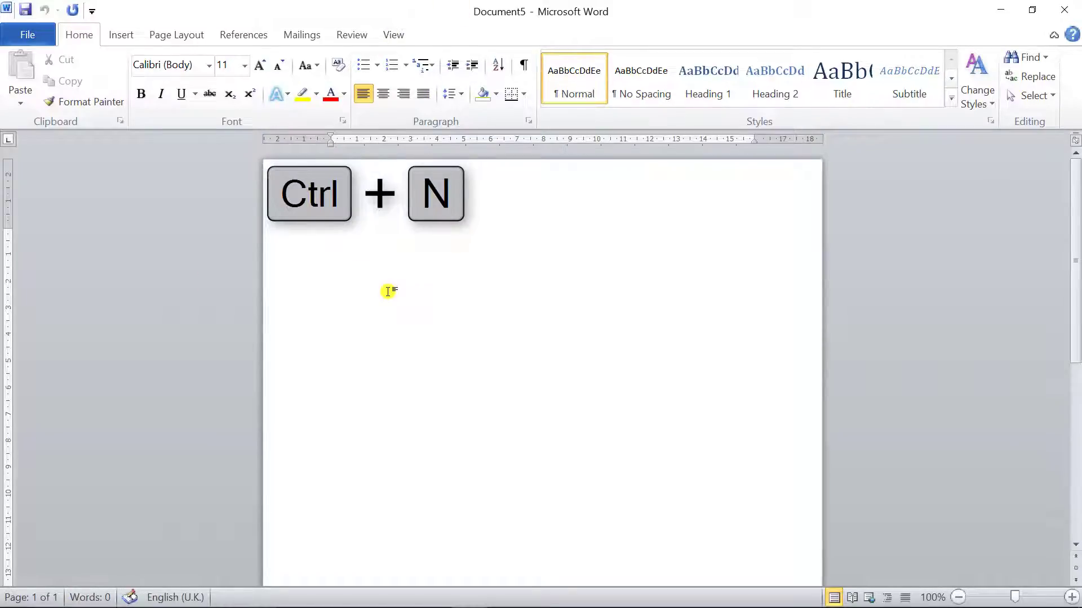
click(28, 35)
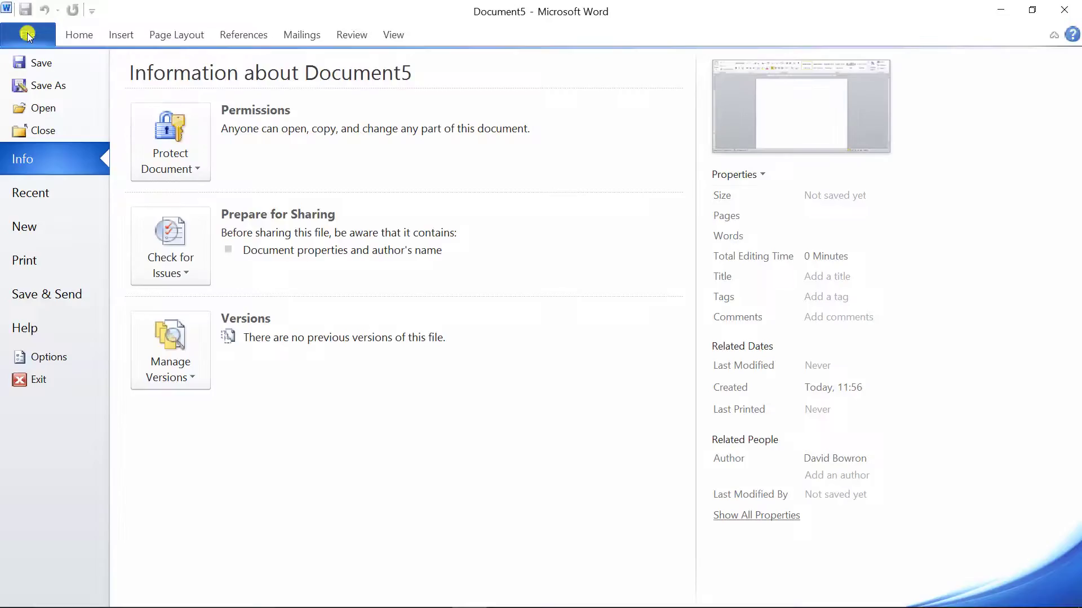
click(44, 132)
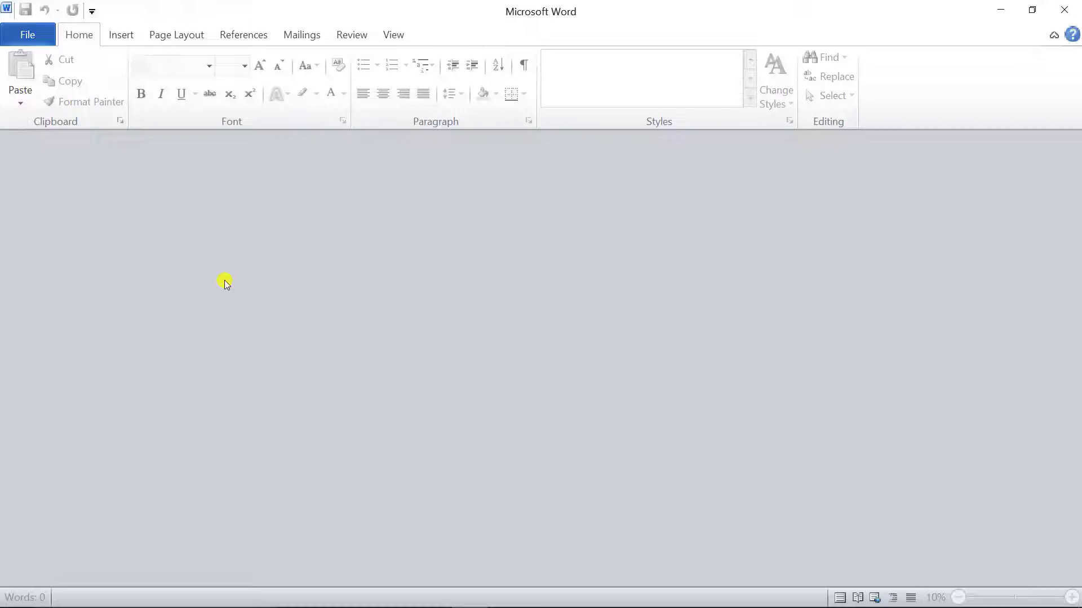
Step: Create a new blank document and exit Word completely
key(ctrl+n)
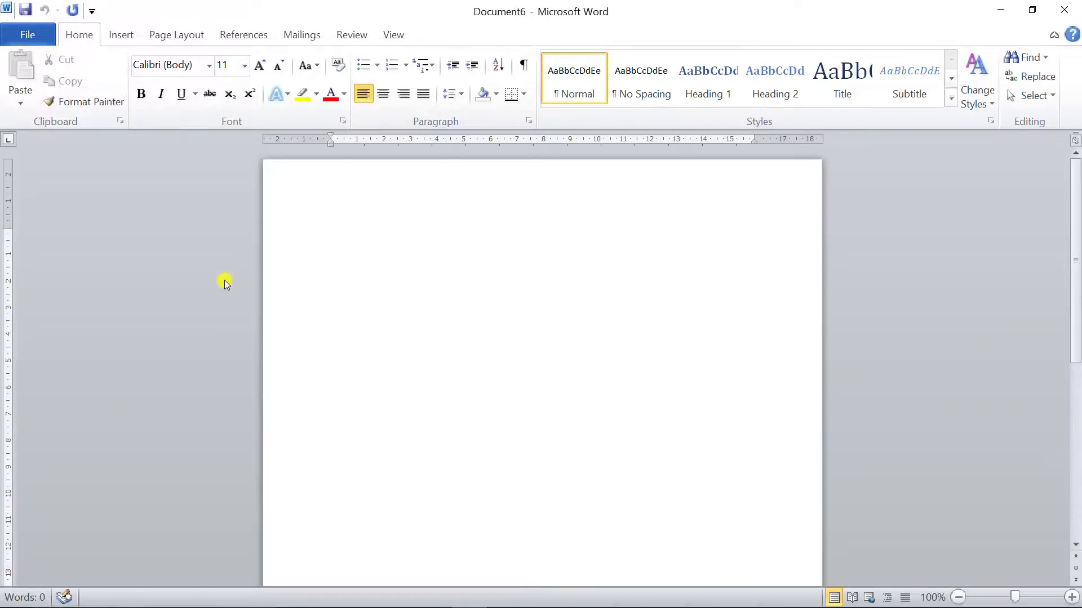
click(39, 32)
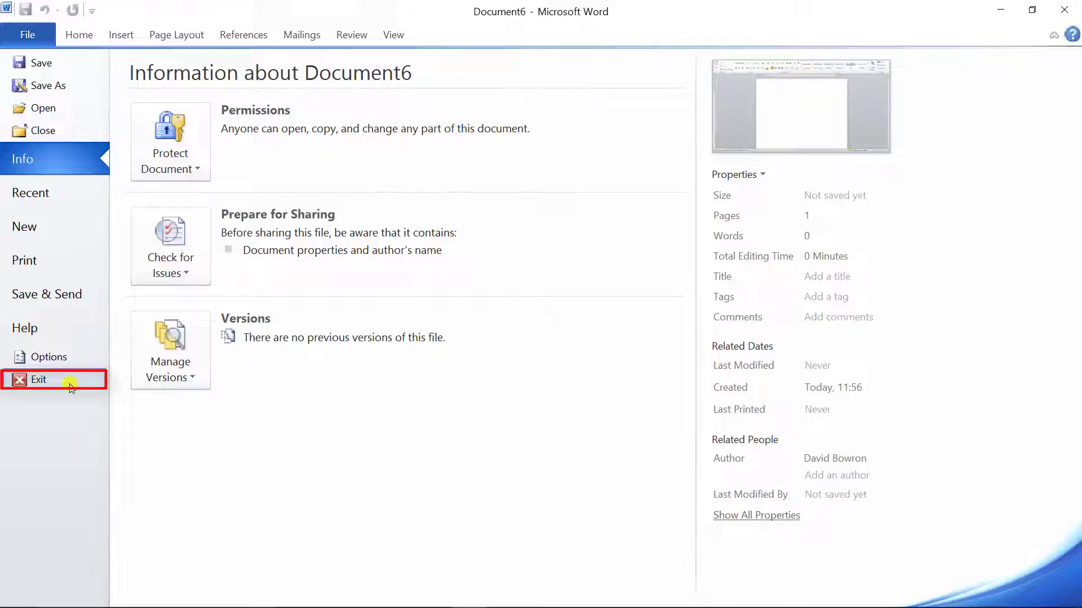
click(70, 385)
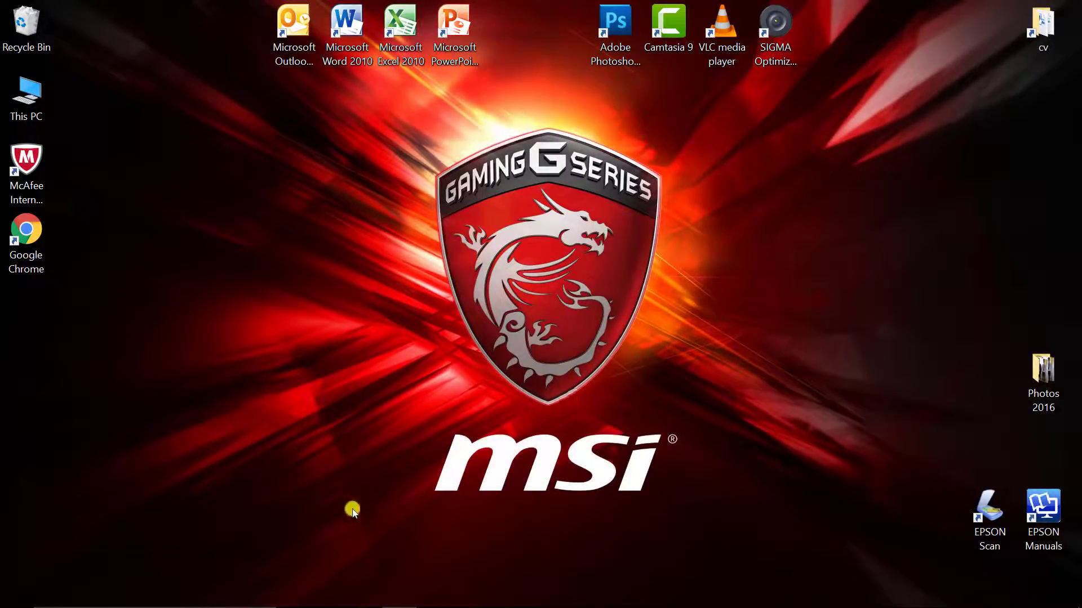
Step: Start Microsoft Word 2010 again from the desktop and exit the program
mouse_move(358, 606)
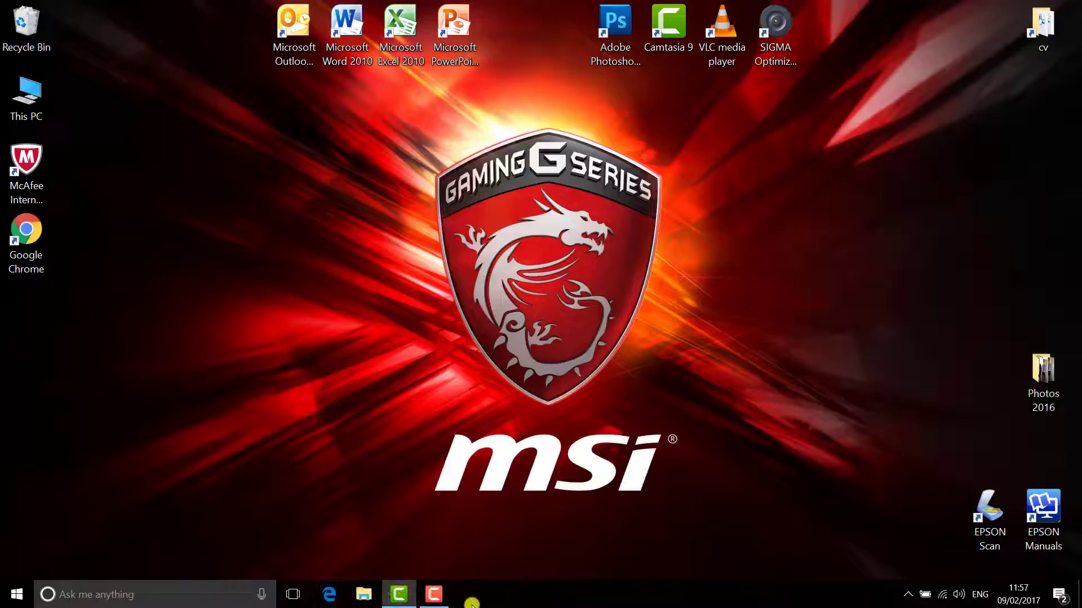
double_click(346, 29)
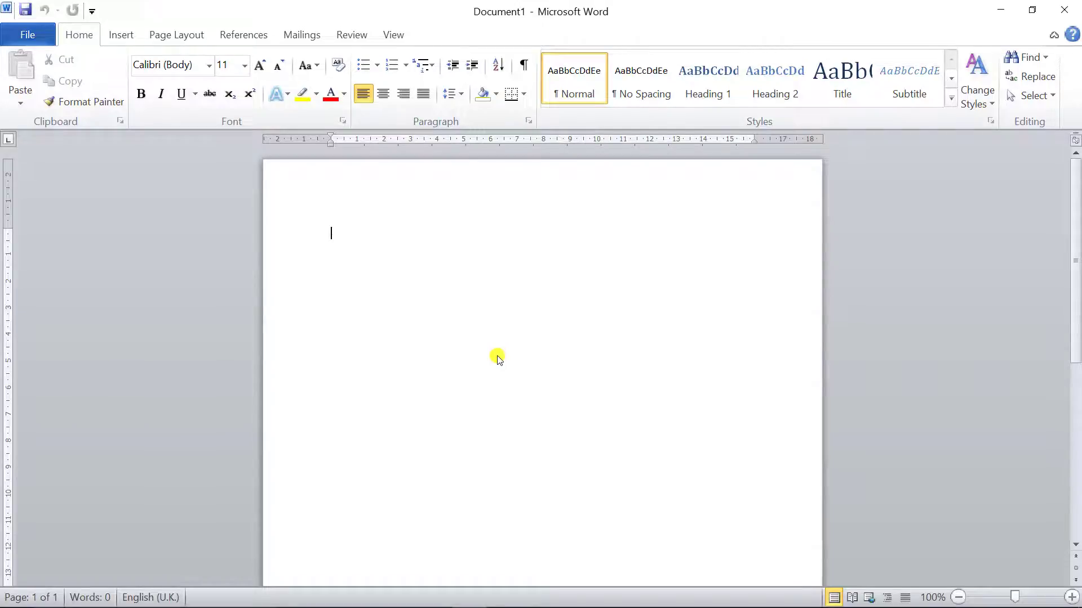
key(alt+F4)
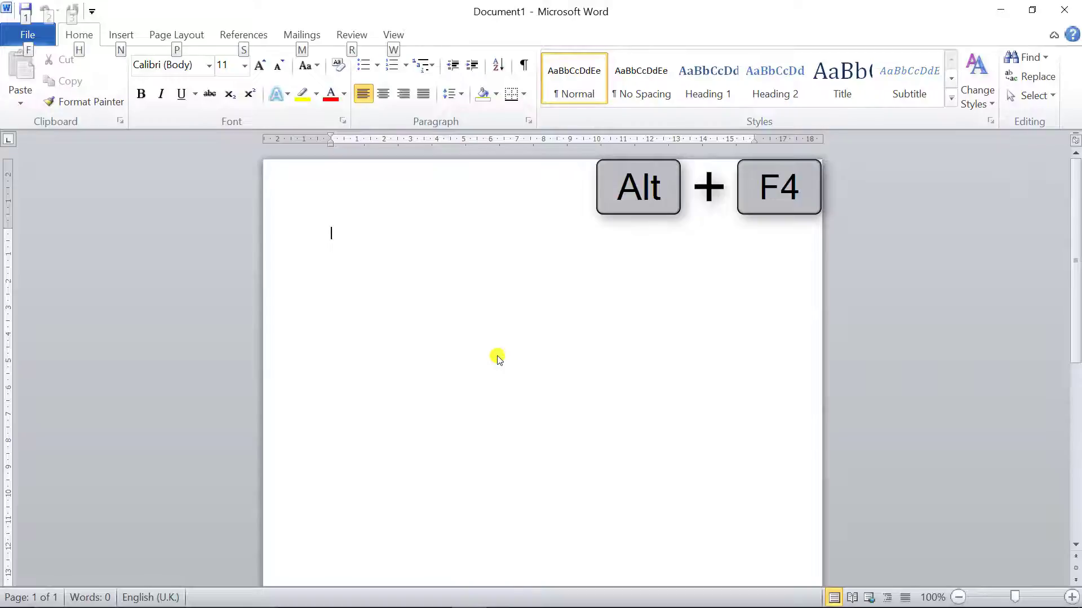